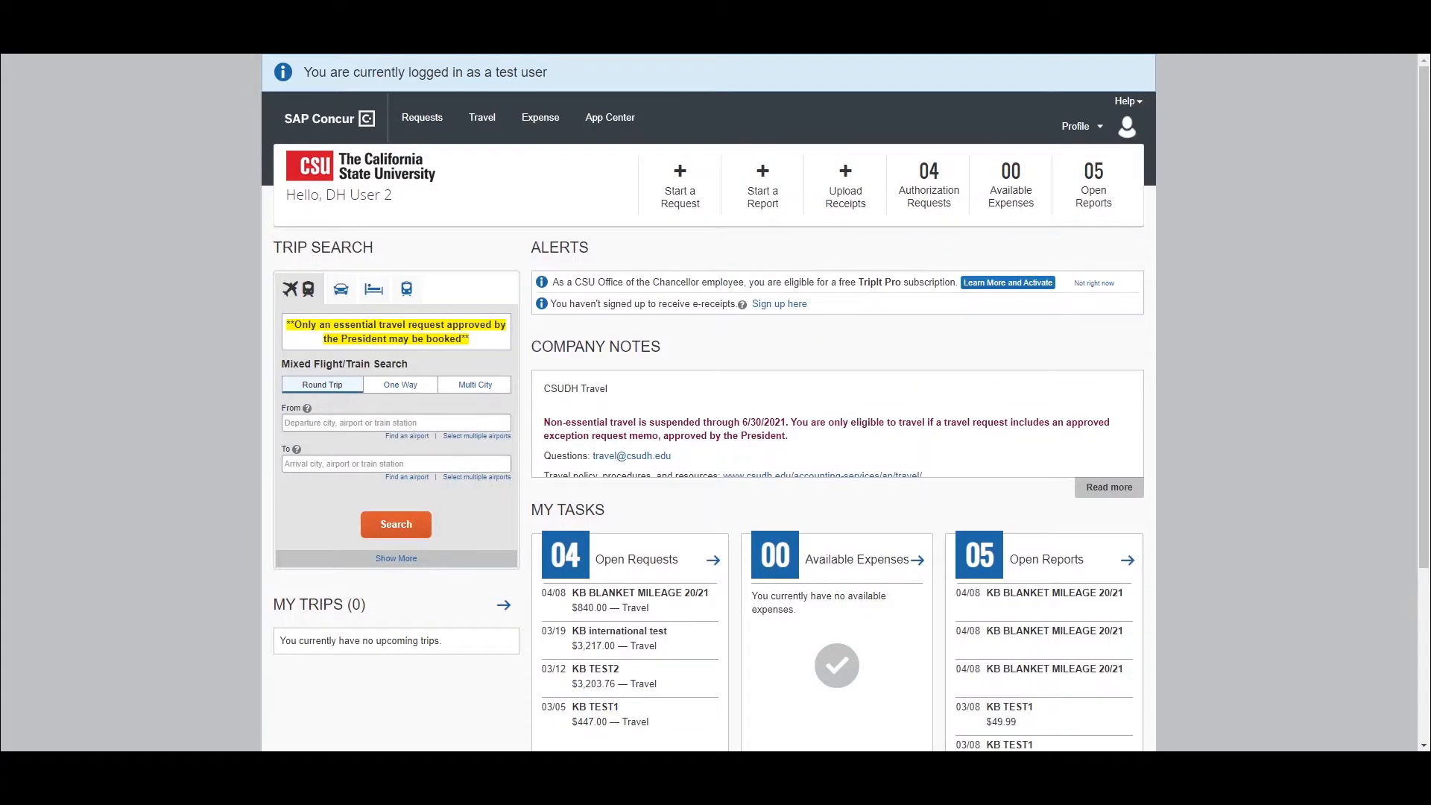
- Create an expense report from the approved KB BLANKET MILEAGE 20/21 travel request
left_click(425, 123)
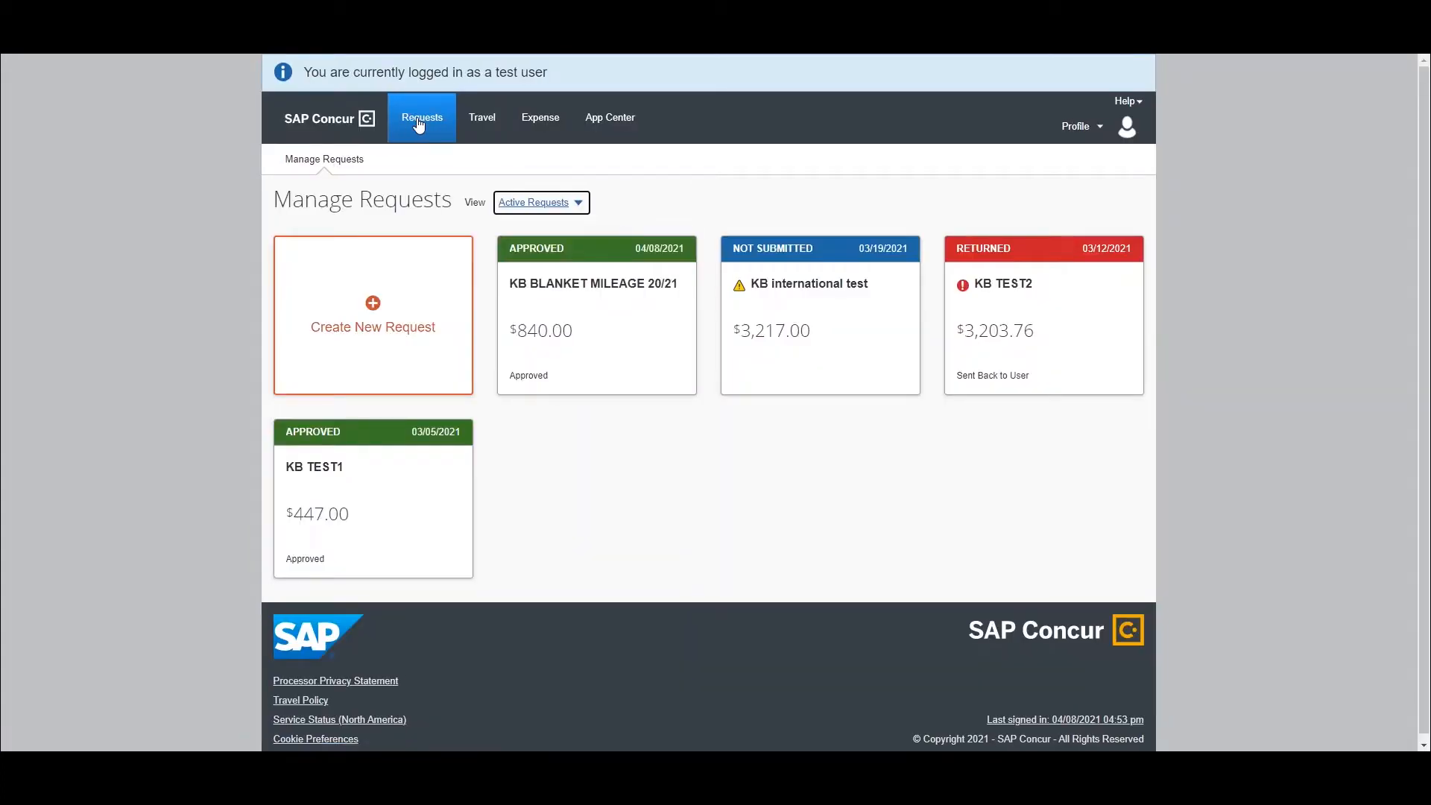
left_click(588, 311)
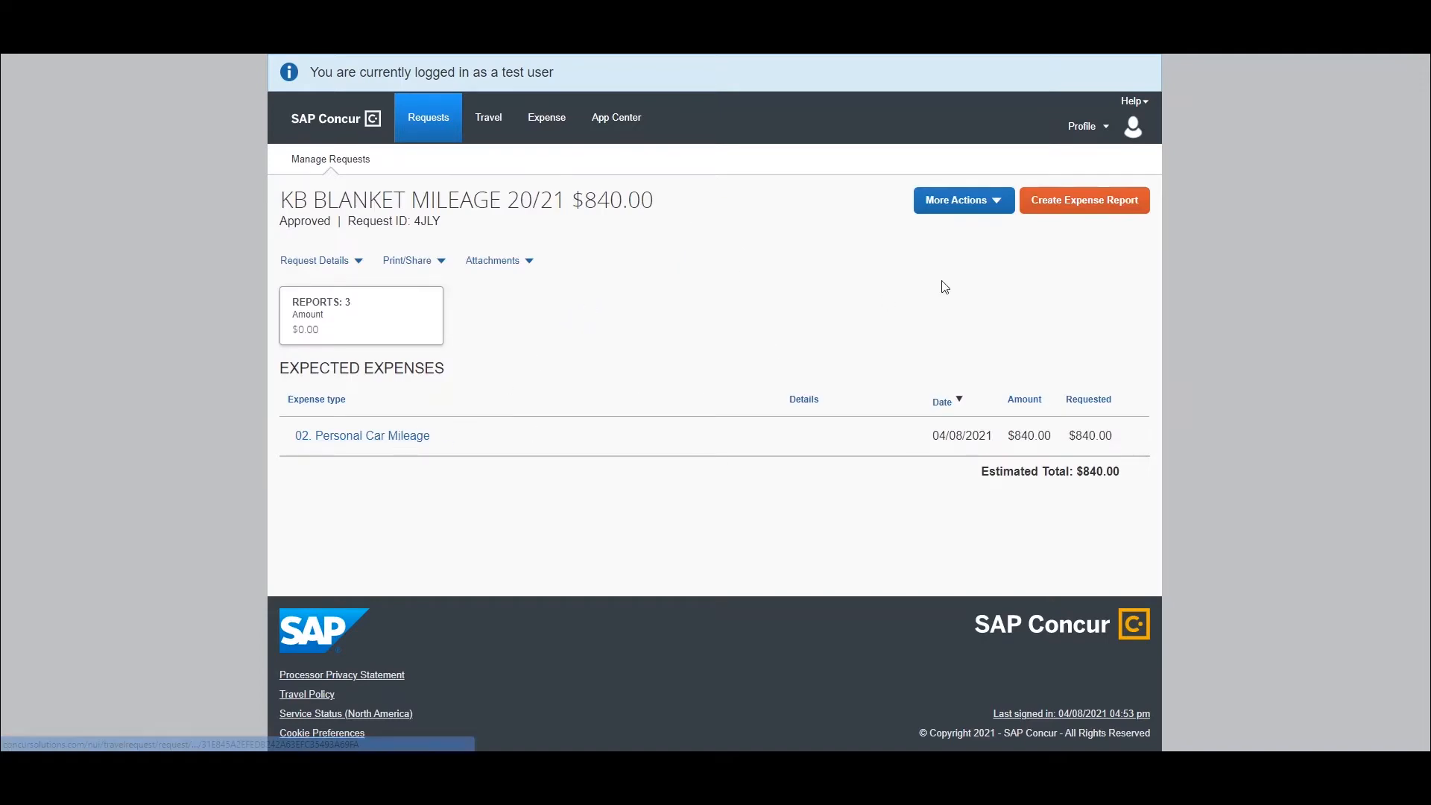
left_click(1068, 202)
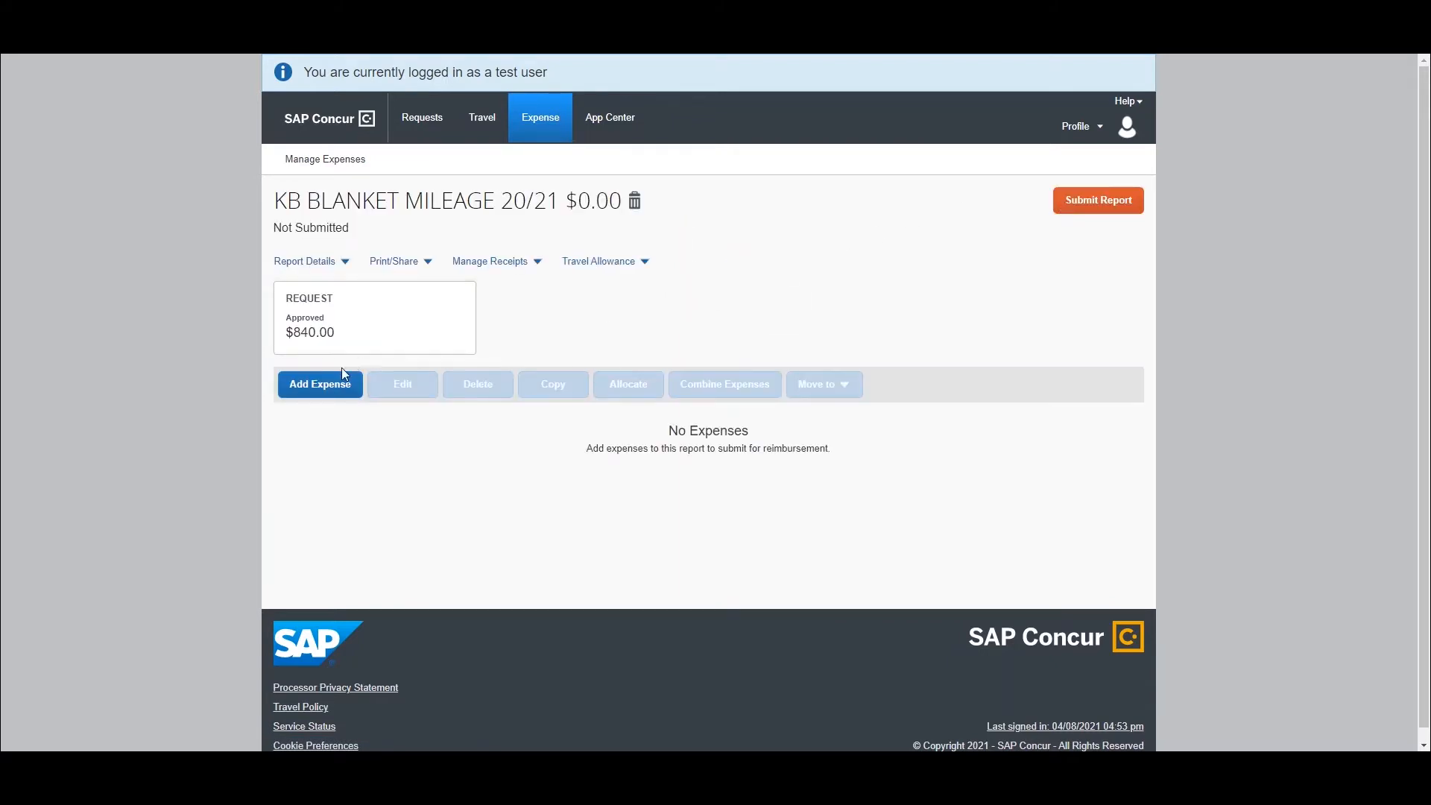
- Add a new Personal Car Mileage expense from category 02 to the report, with the transaction date 04/08/2021
left_click(313, 386)
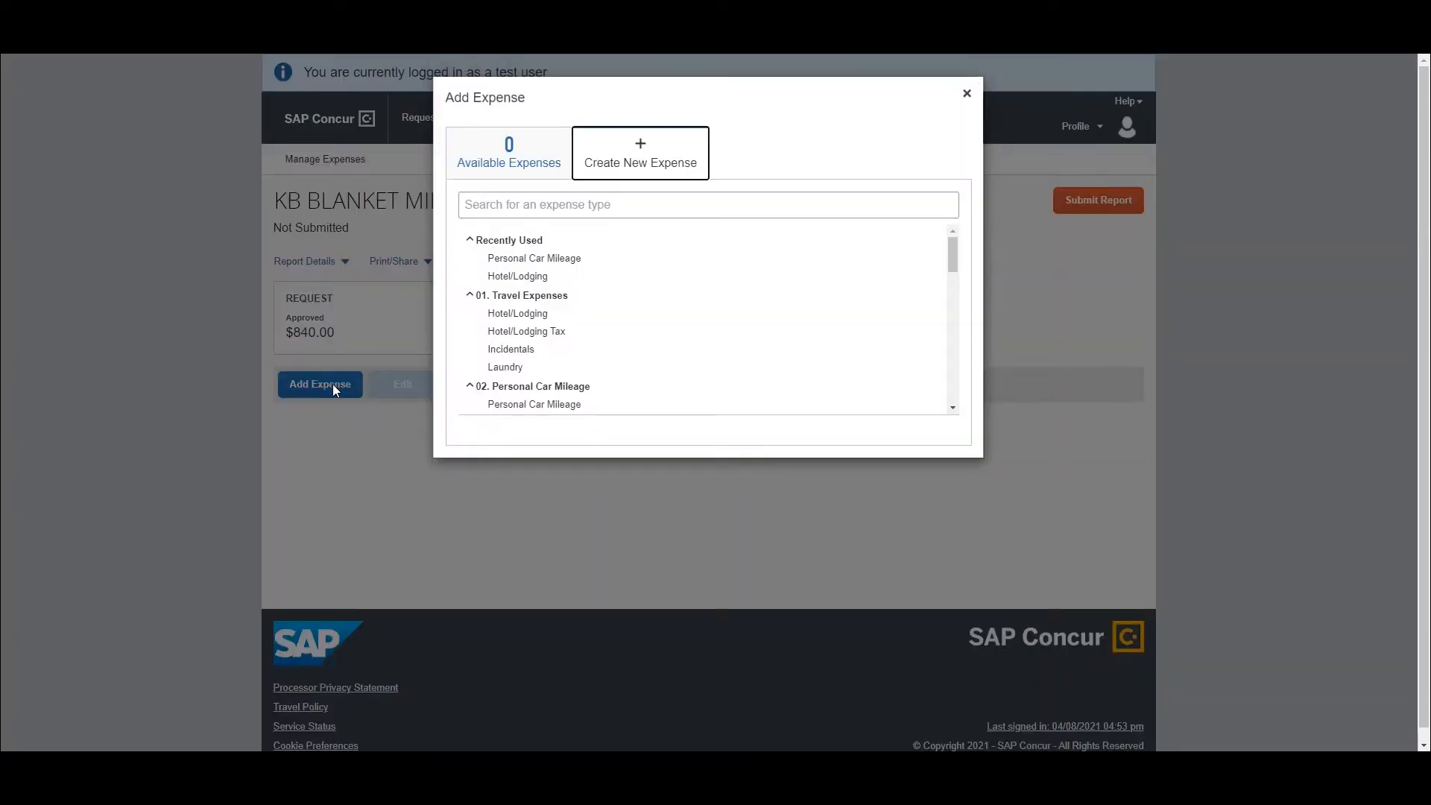
left_click(575, 406)
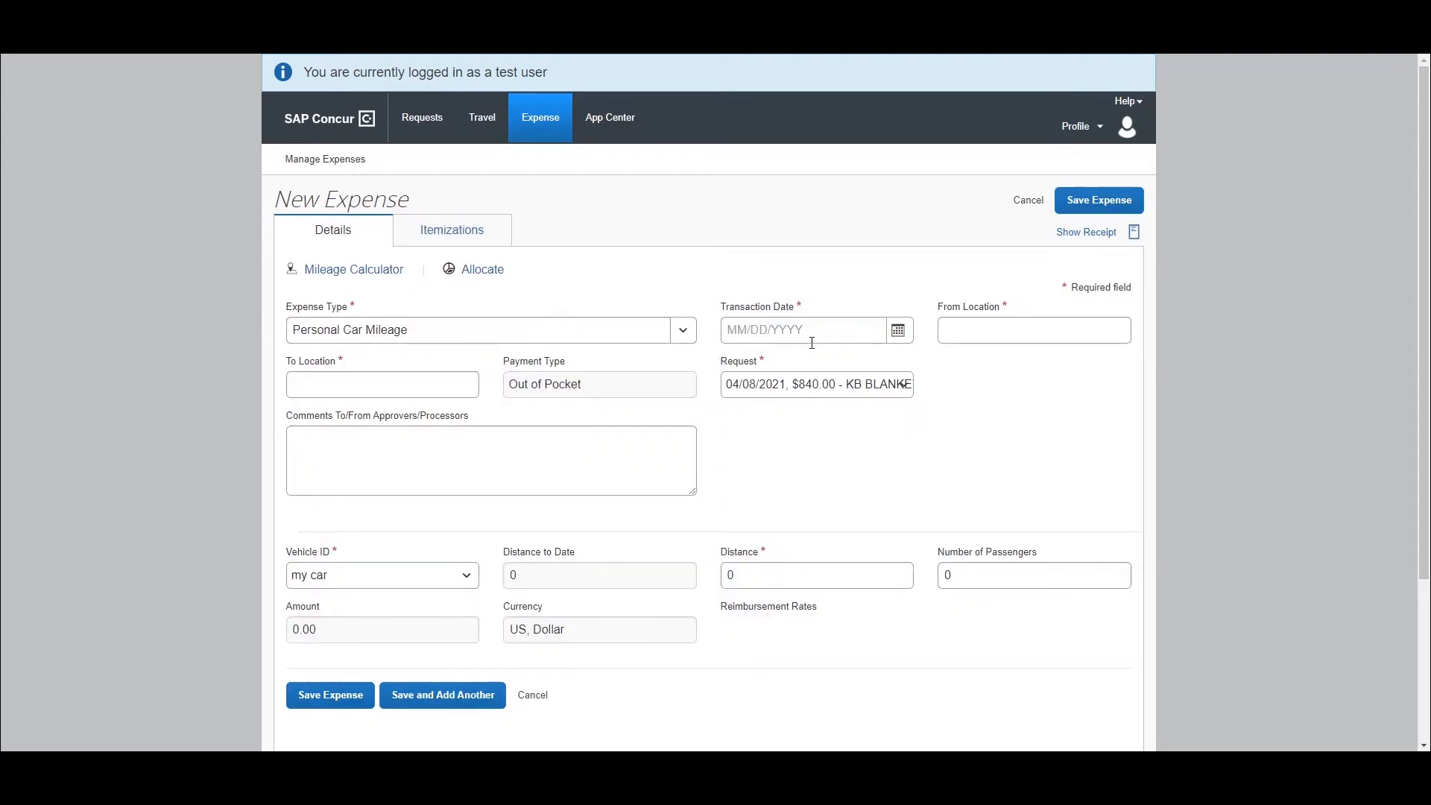
left_click(896, 331)
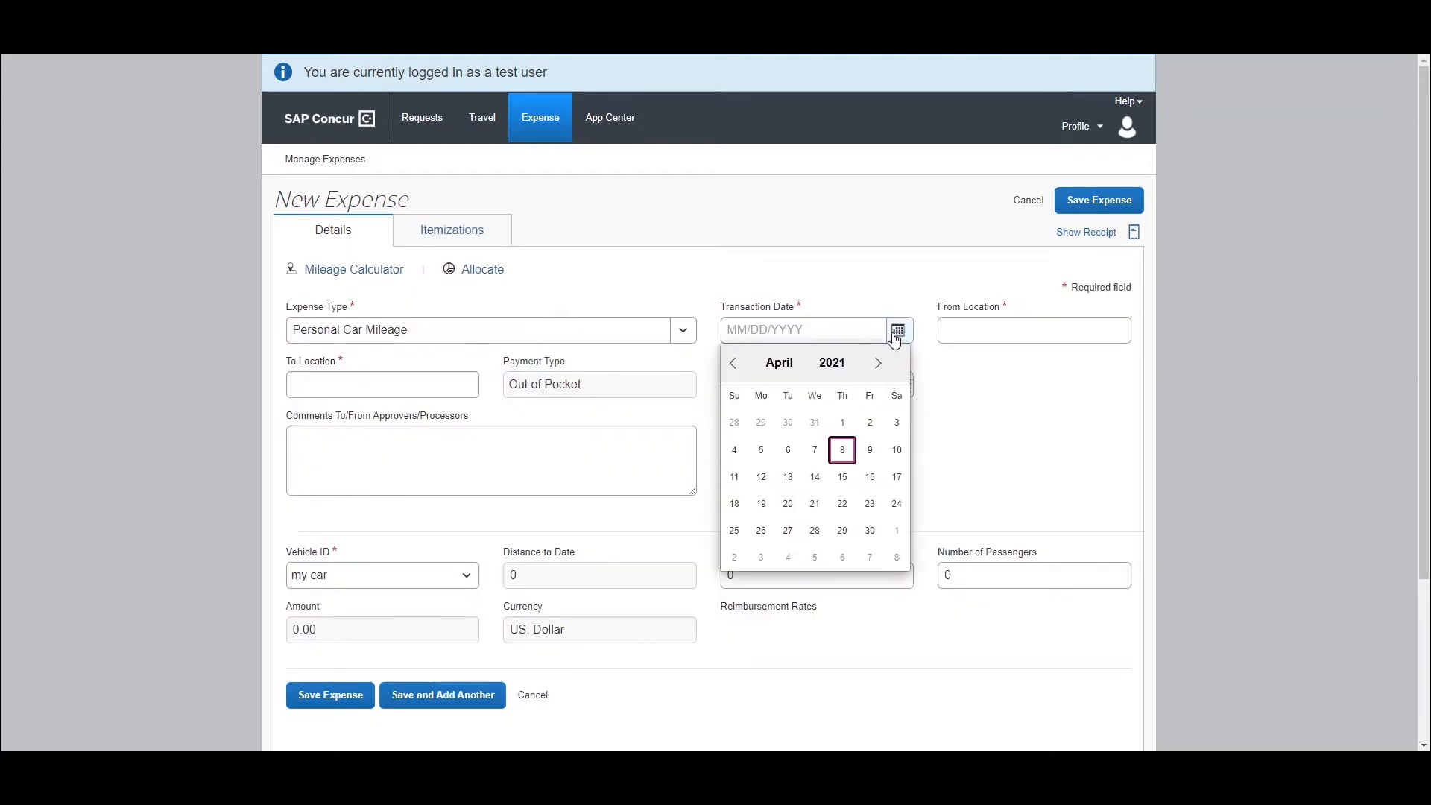
left_click(842, 450)
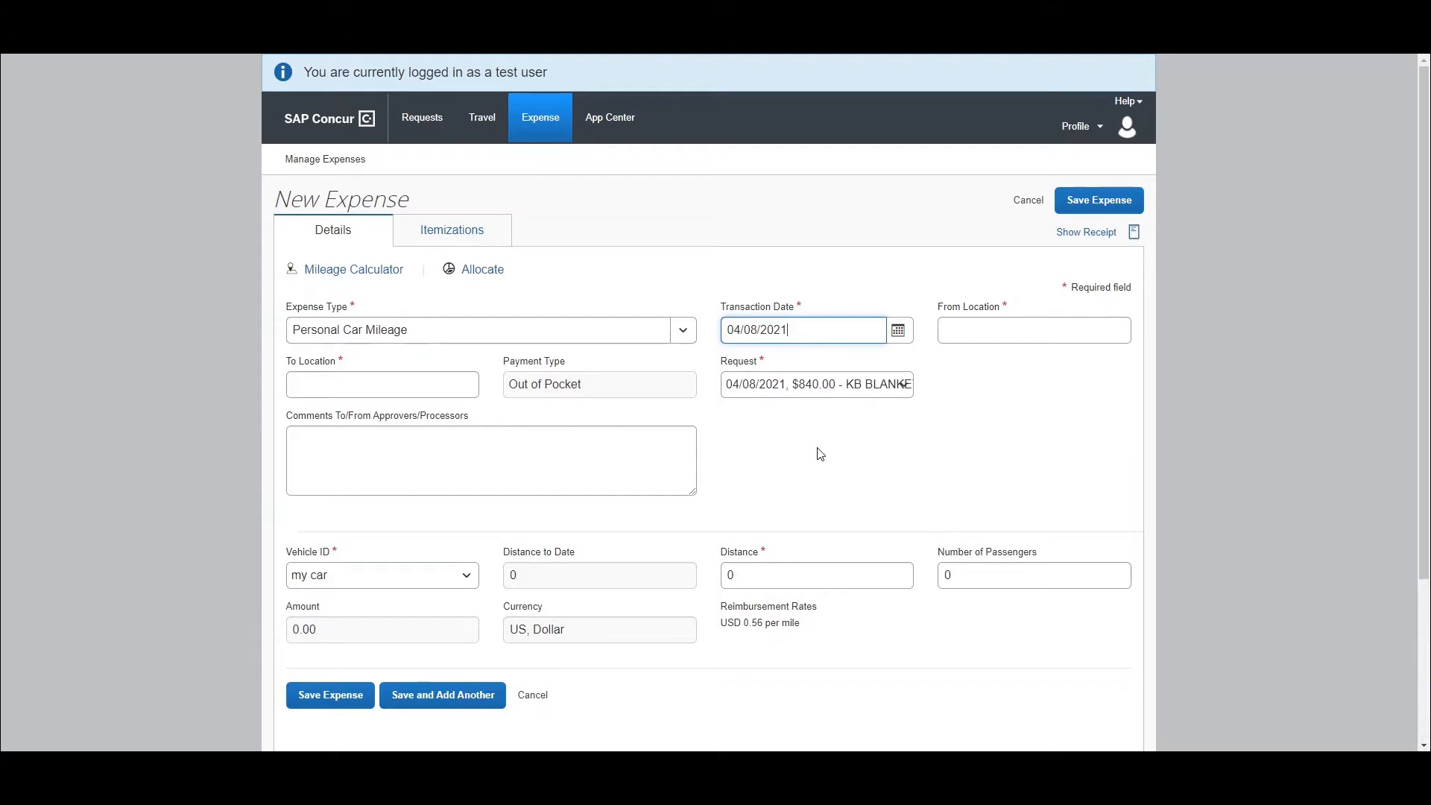
- In the Mileage Calculator, set the route to avoid tolls and replace the starting waypoint with the company location's address in Carson
left_click(378, 275)
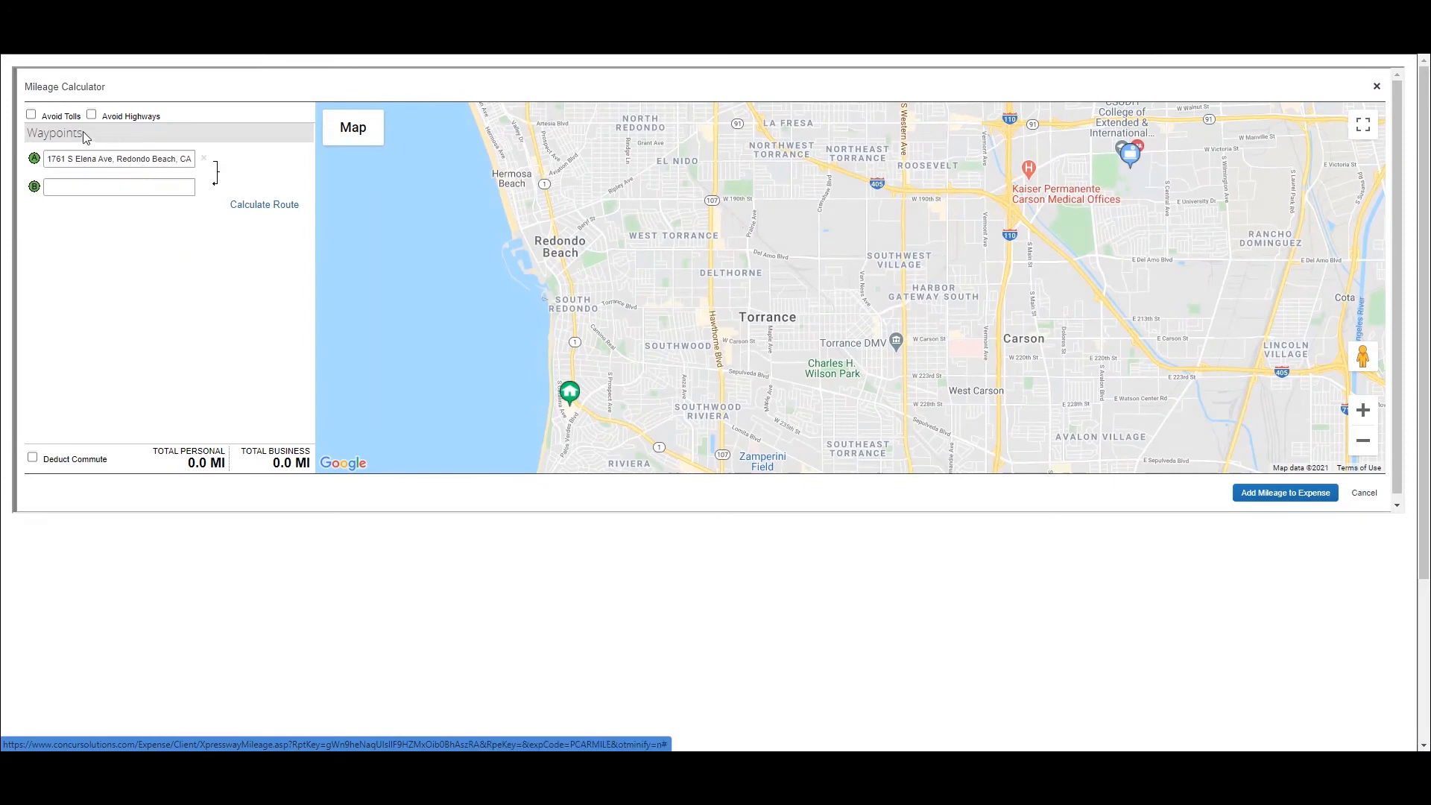
left_click(31, 114)
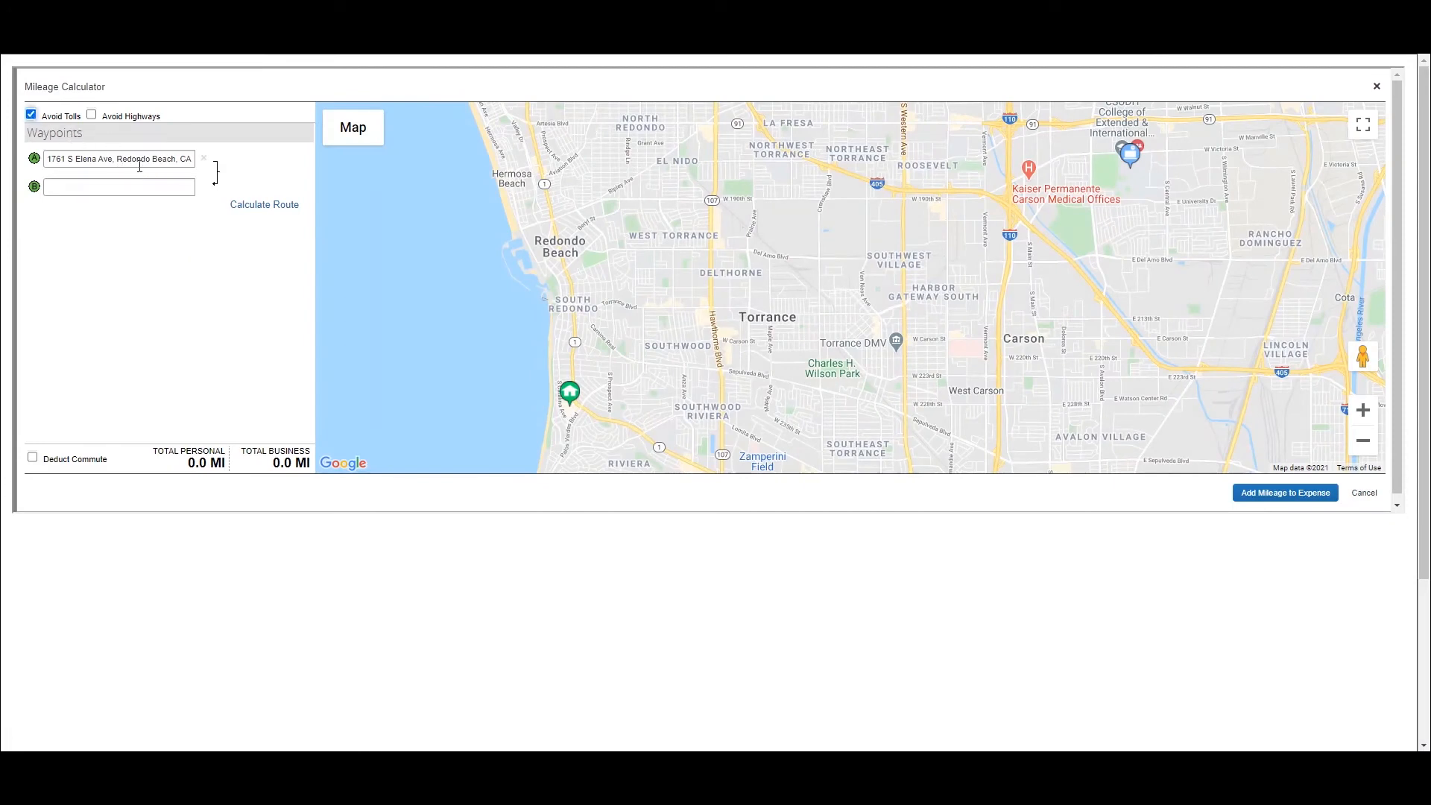
left_click(209, 158)
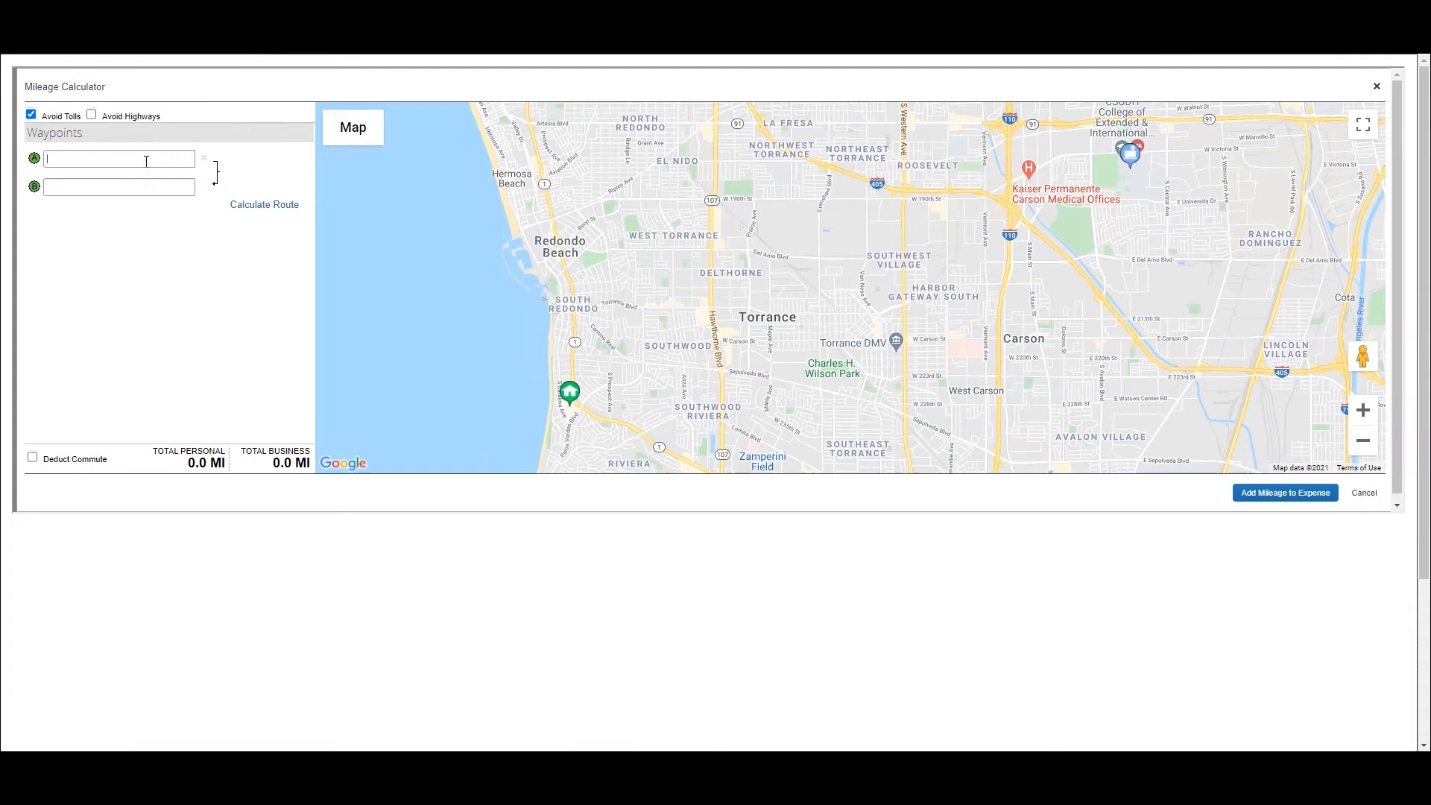
type("1000")
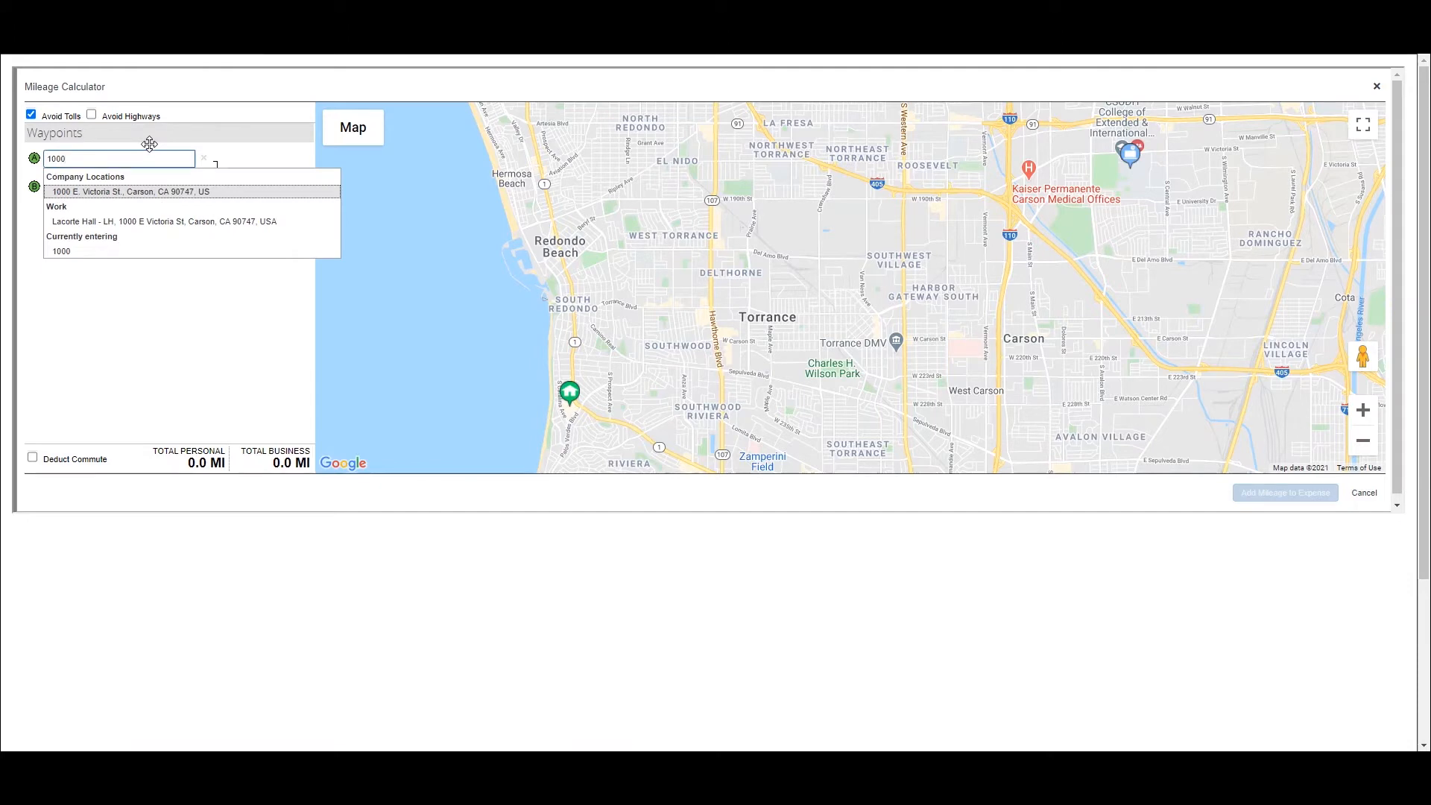
left_click(149, 190)
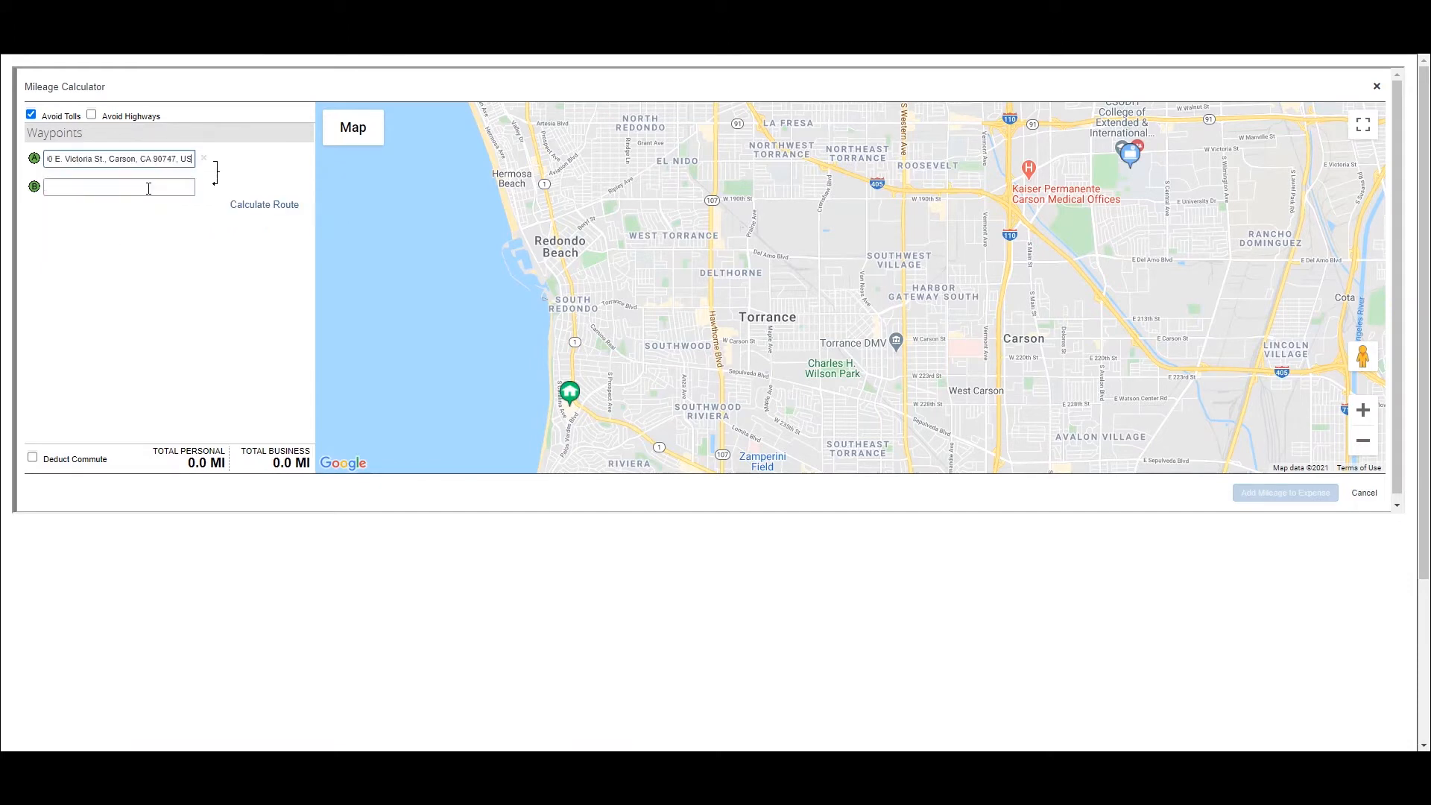
- Enter the Harbor City destination address as the second waypoint and make the route a round trip
left_click(148, 187)
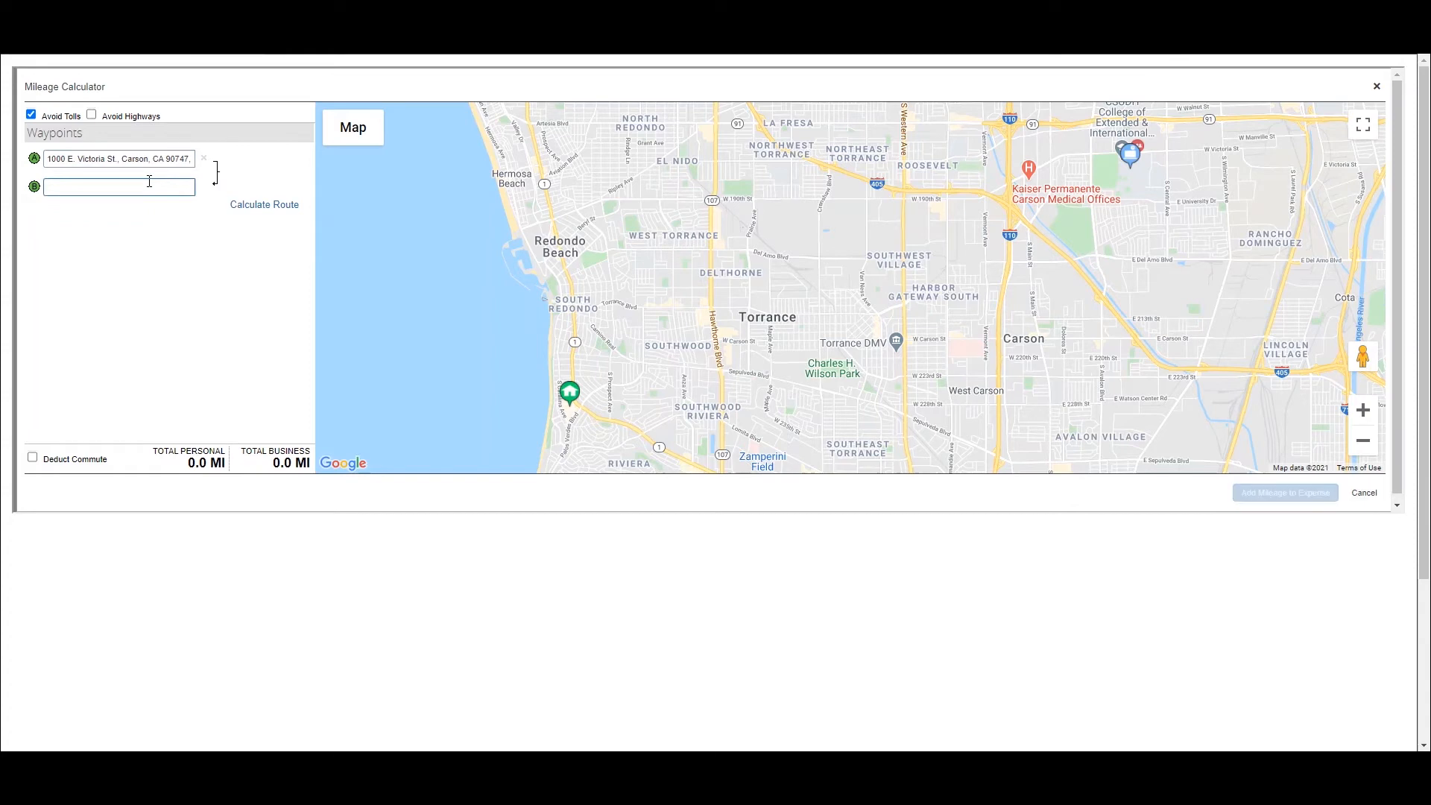
scroll(149, 182, "down", 1)
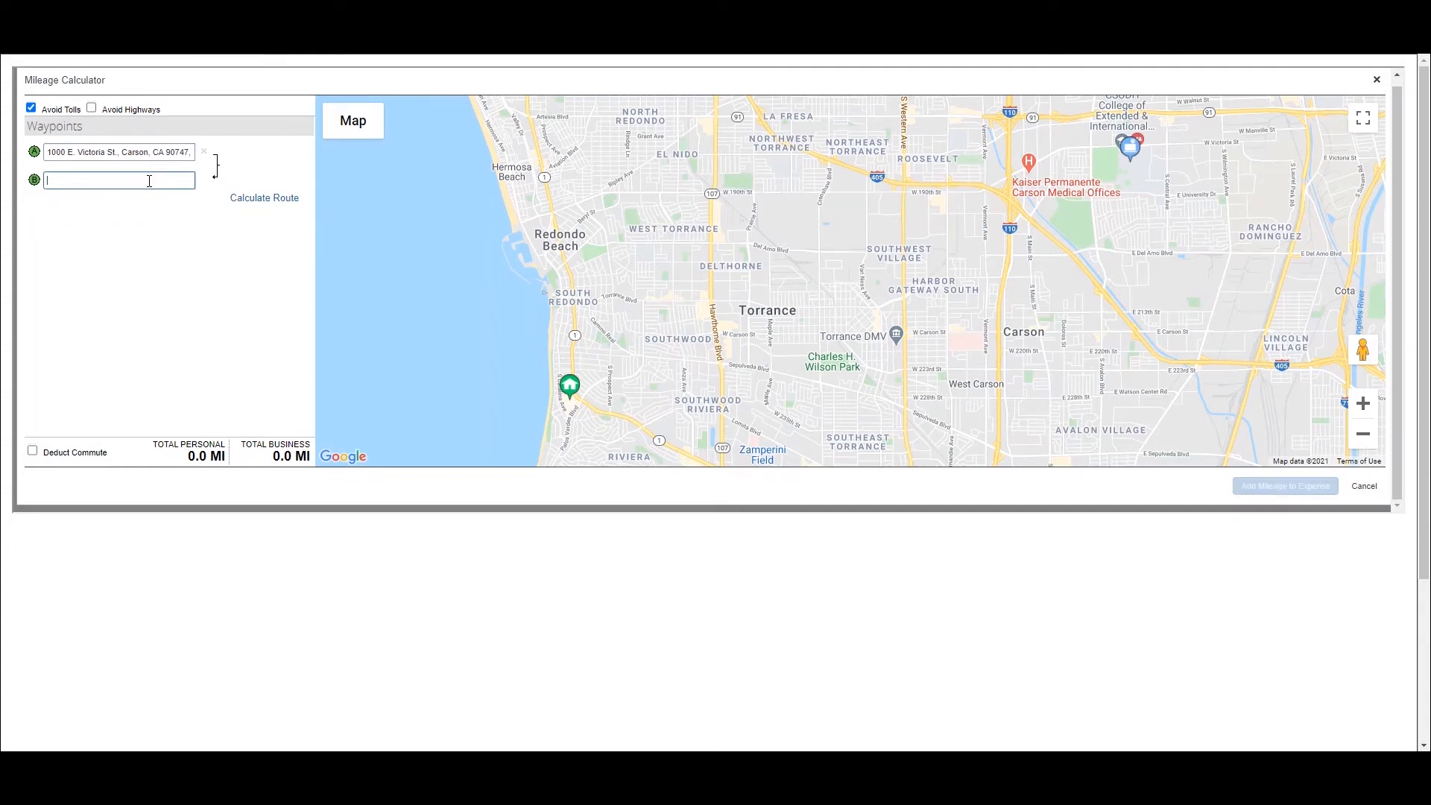
key("Return")
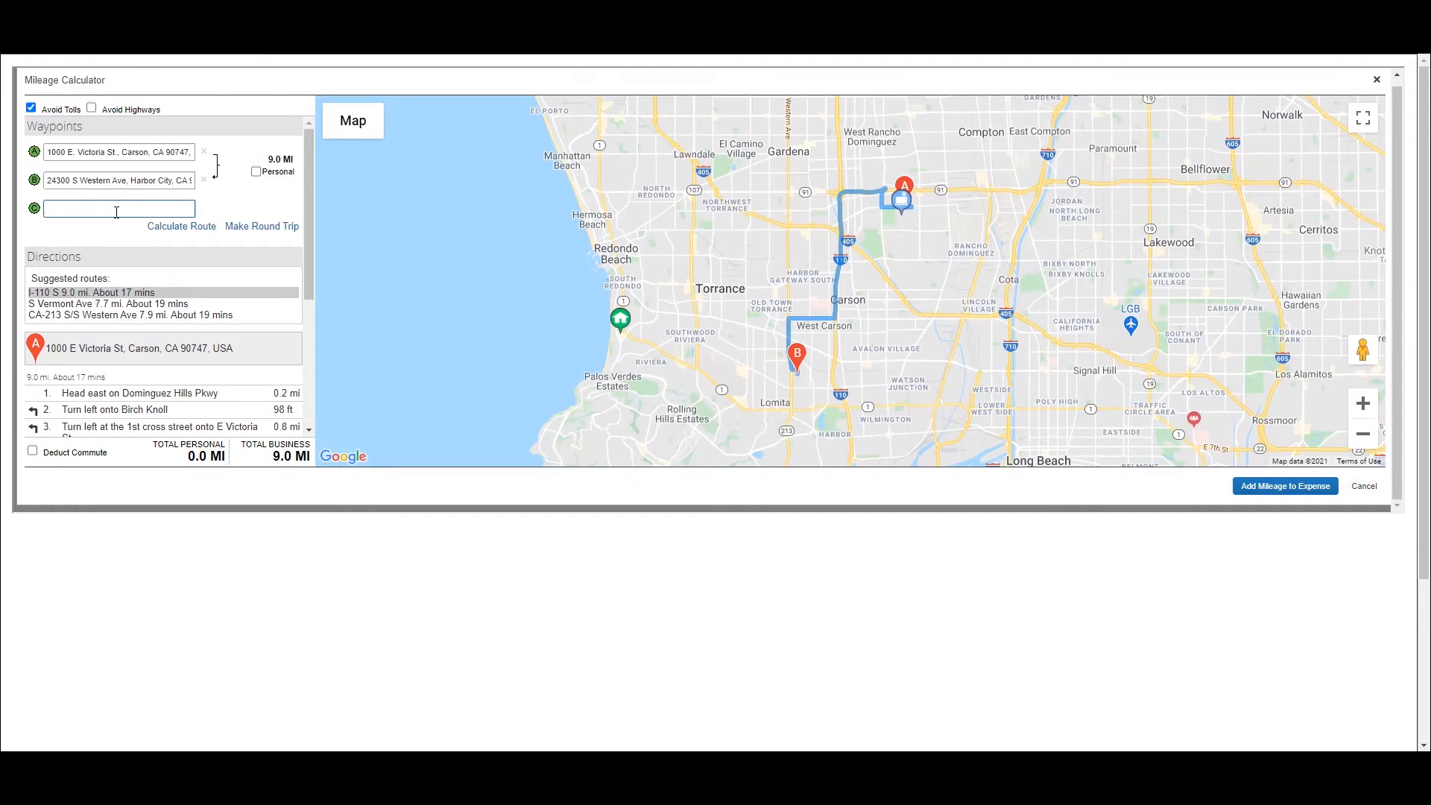
left_click(253, 233)
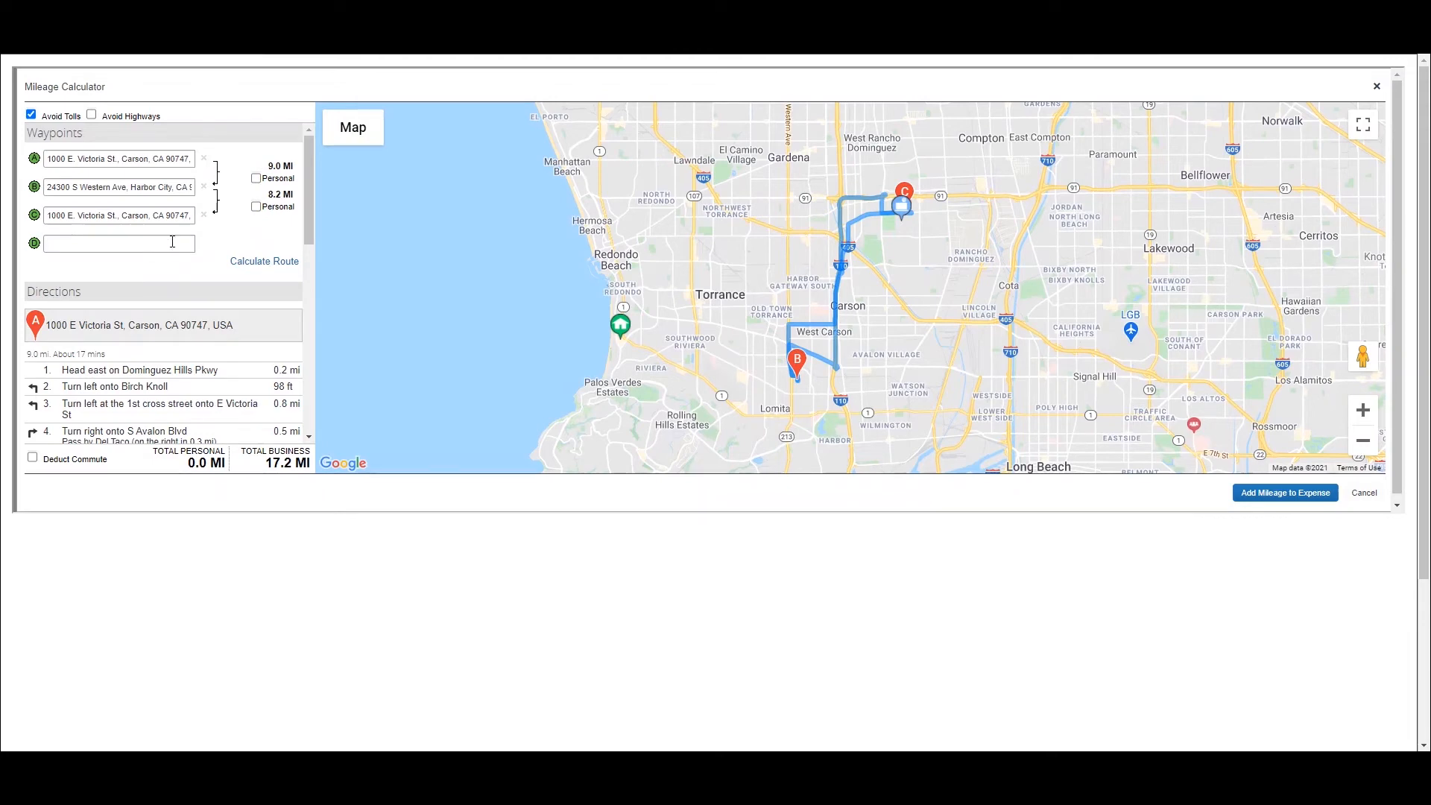
- Add the recently used Harbor City address again as the fourth waypoint of the route
left_click(149, 243)
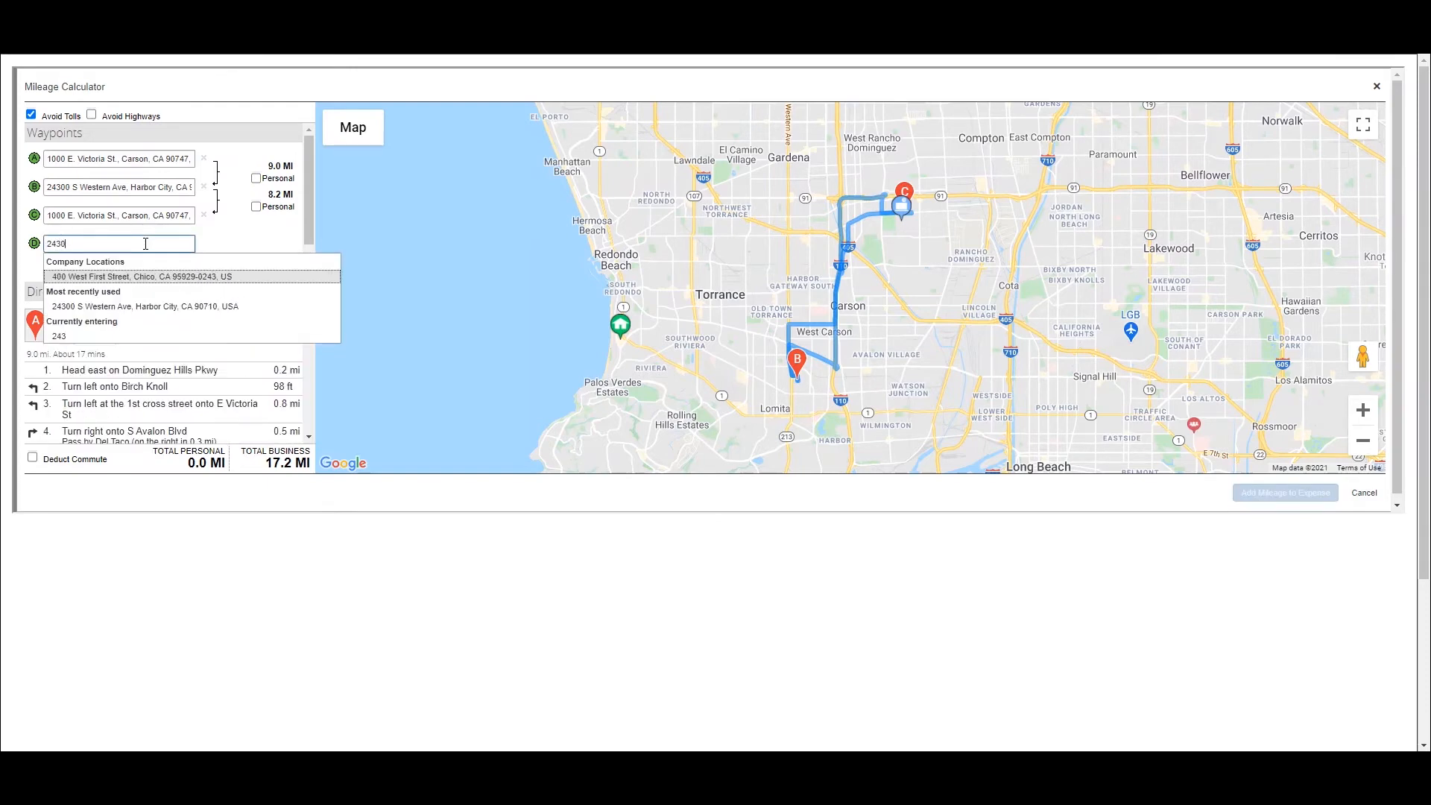
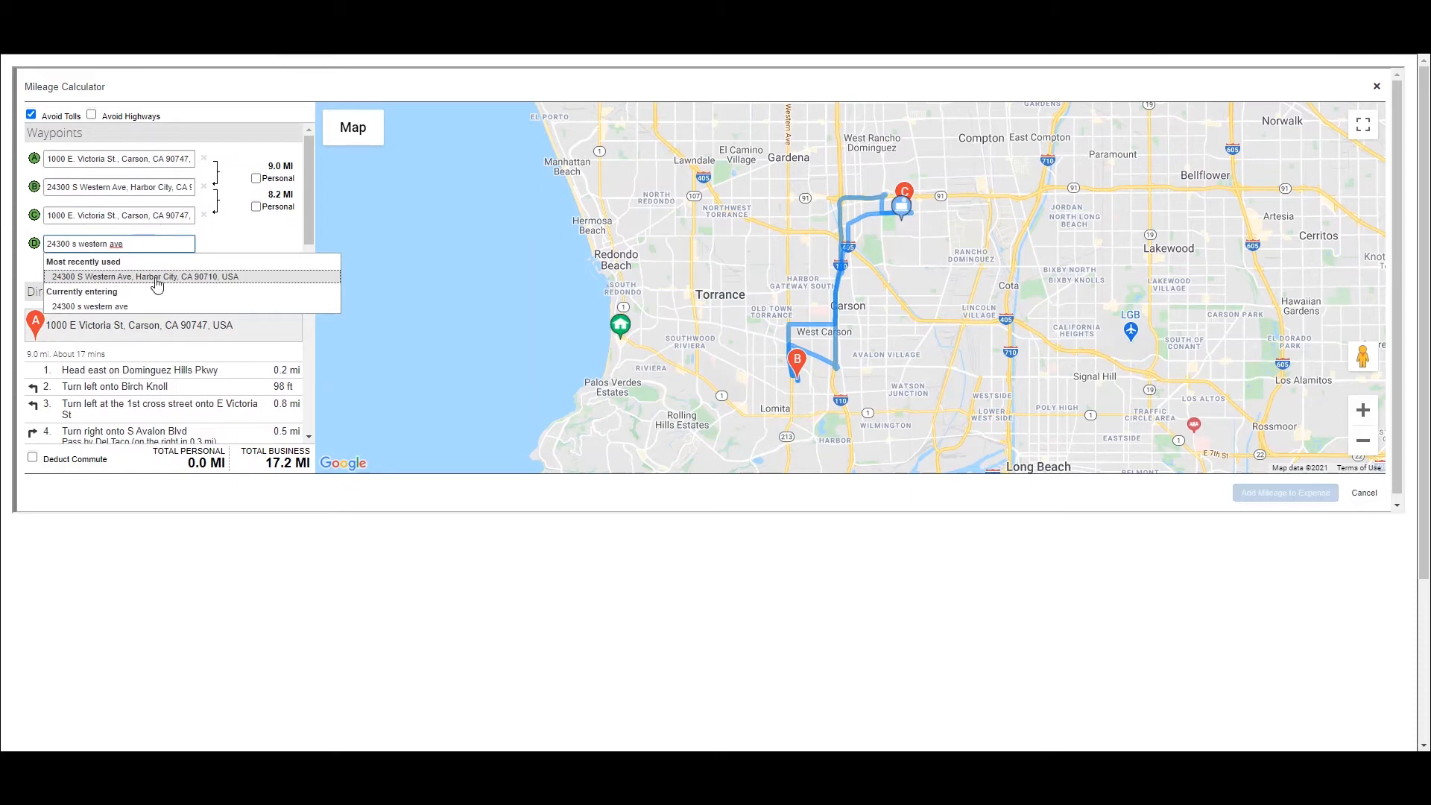
left_click(157, 278)
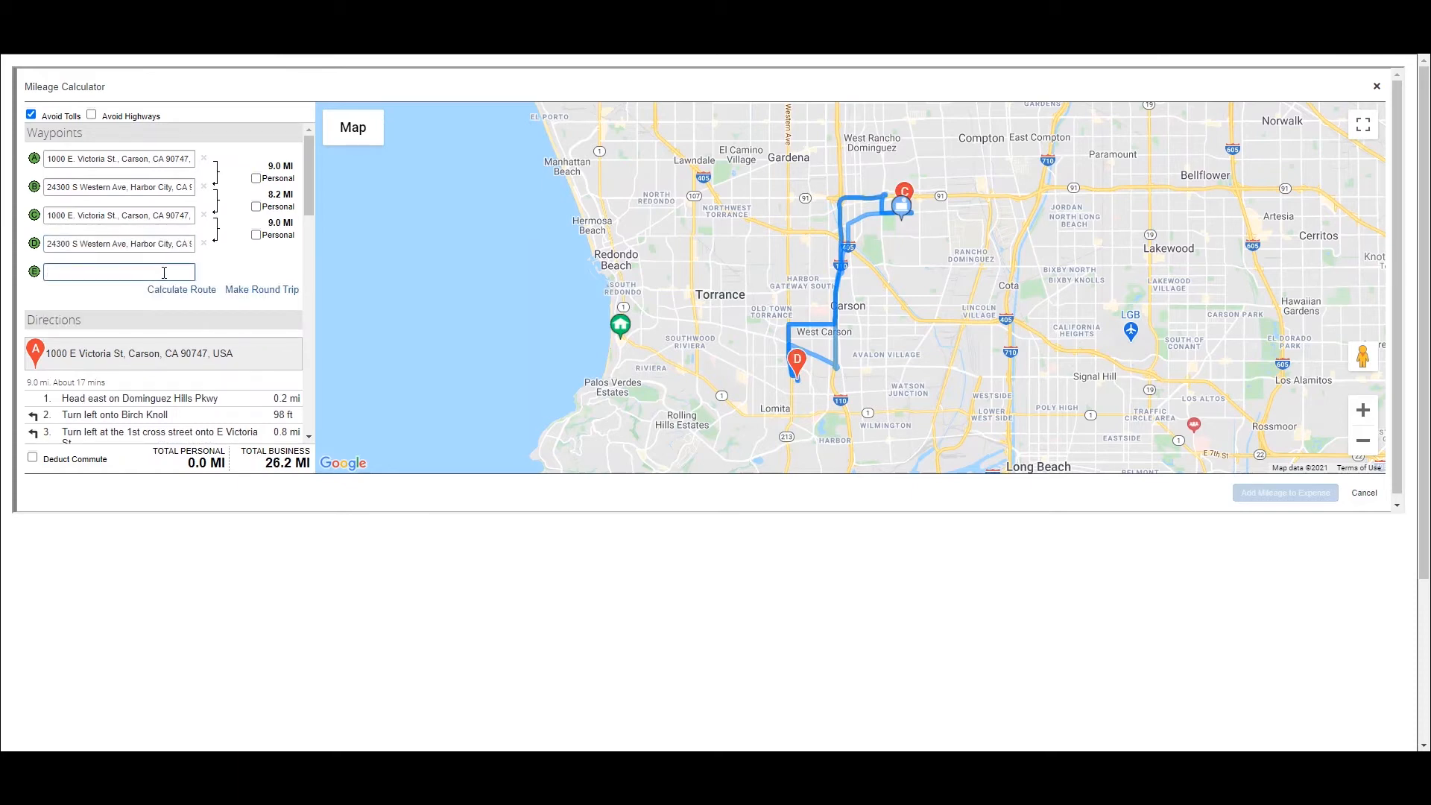
- Enter the Garden Grove destination address as the fifth waypoint and make the route return to the starting location
key("Return")
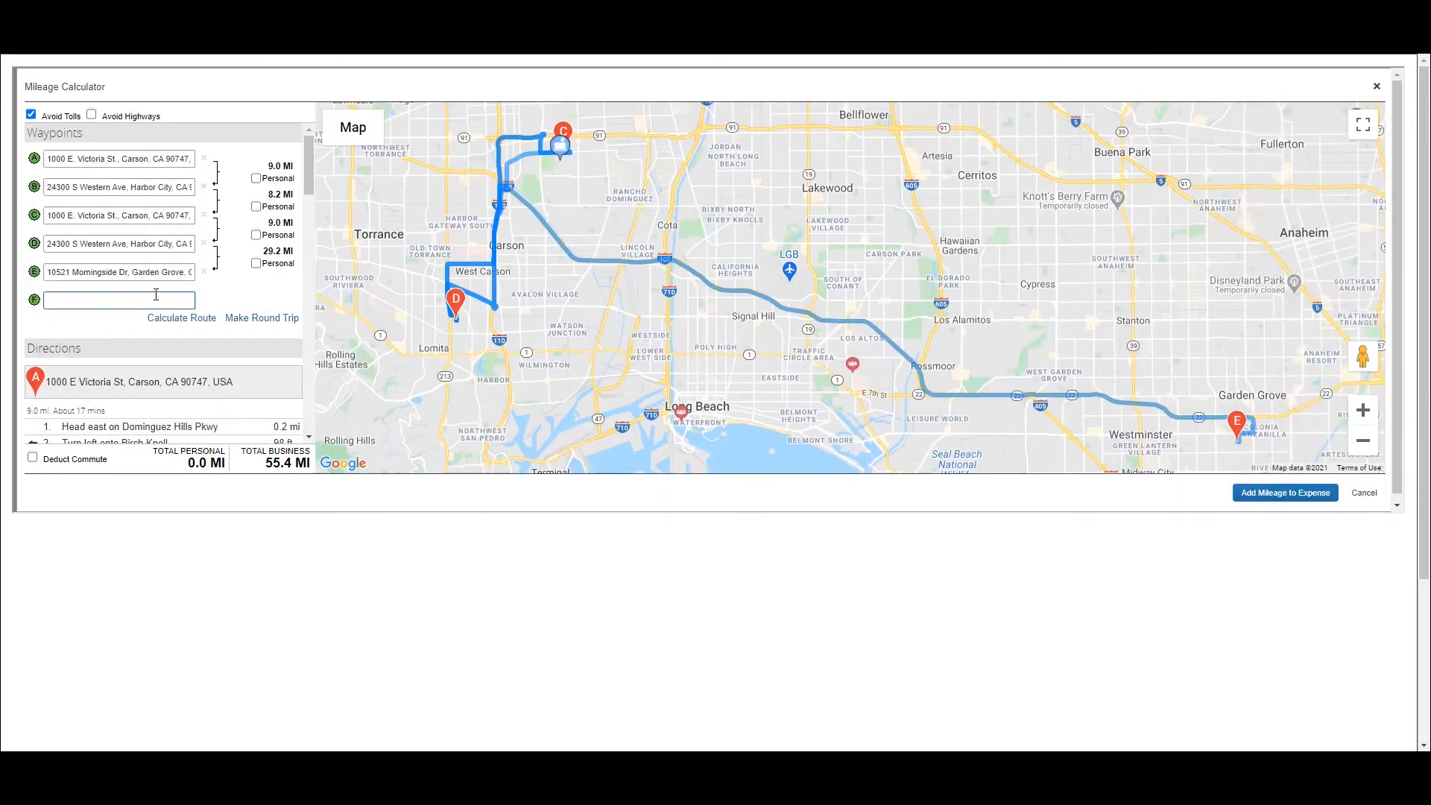
left_click(239, 319)
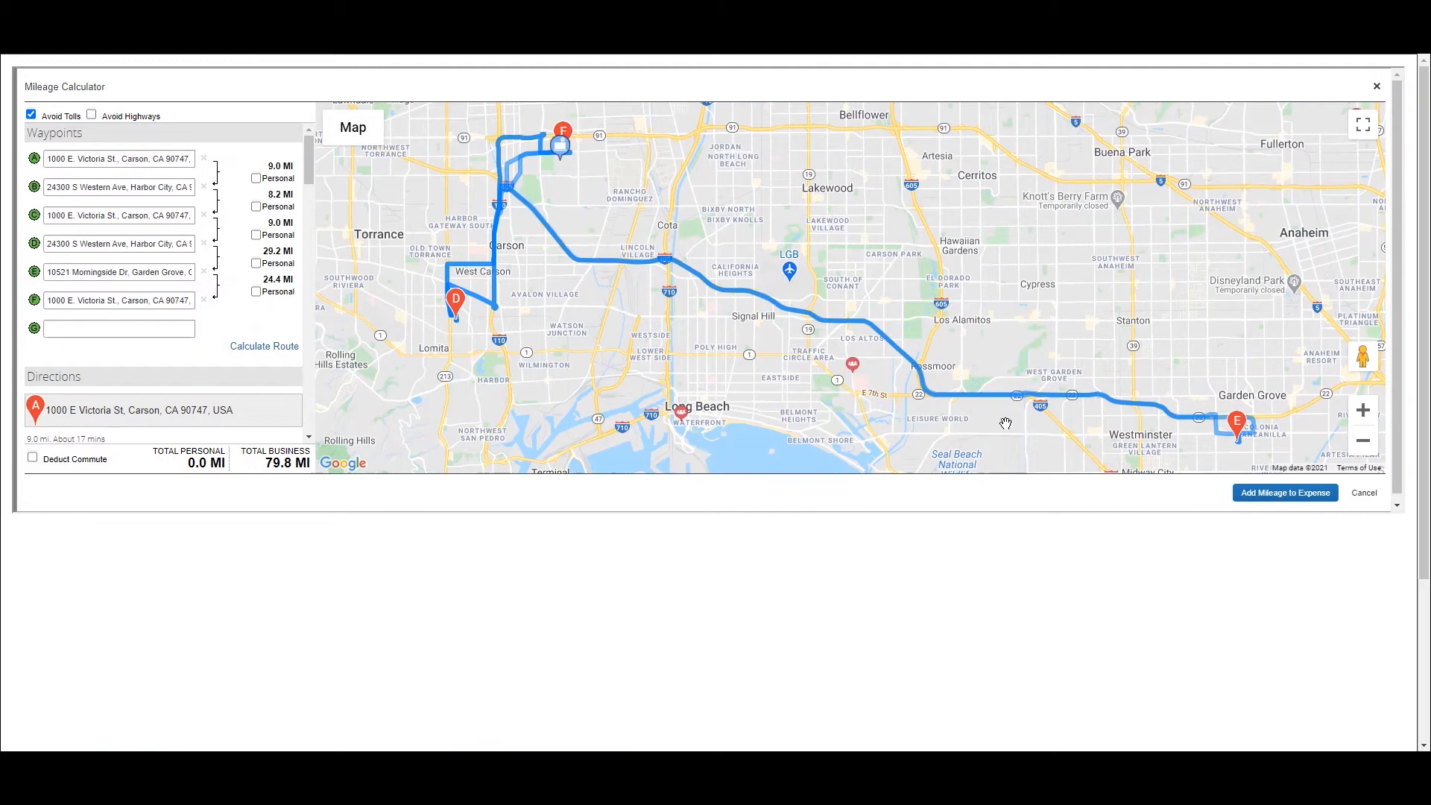
- Add the calculated mileage to the expense, keep "my car" as the vehicle ID, and save the expense
left_click(1287, 498)
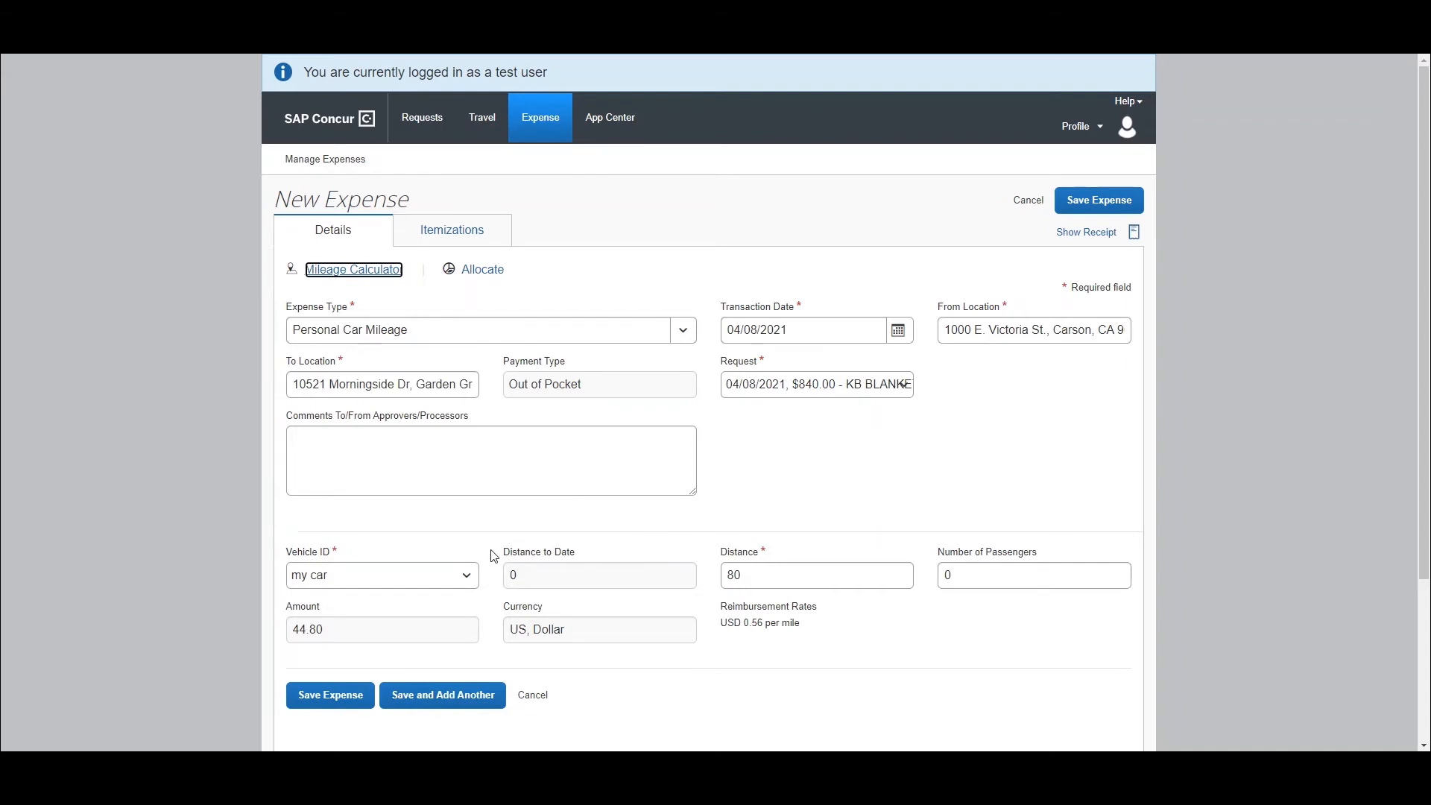
left_click(468, 578)
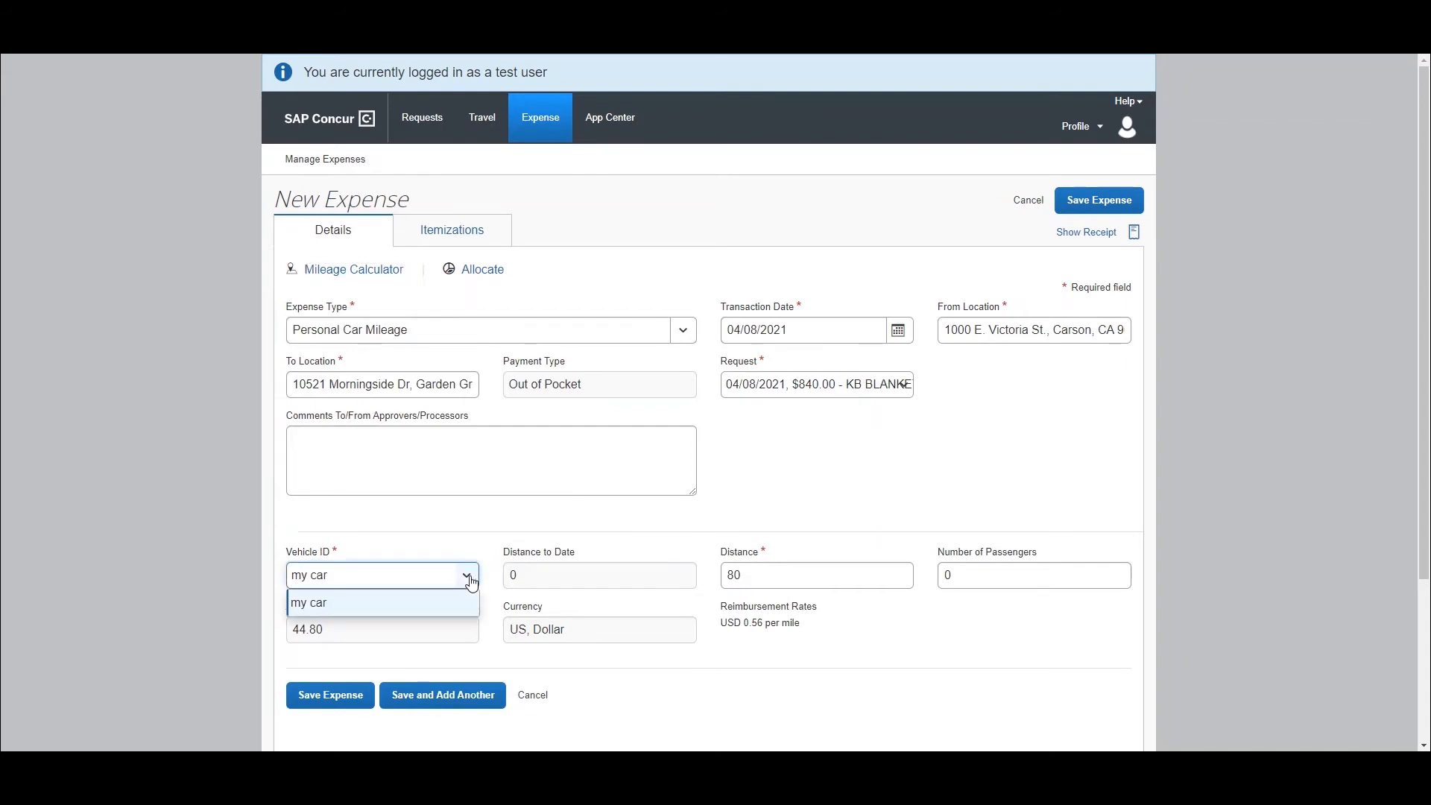
left_click(471, 583)
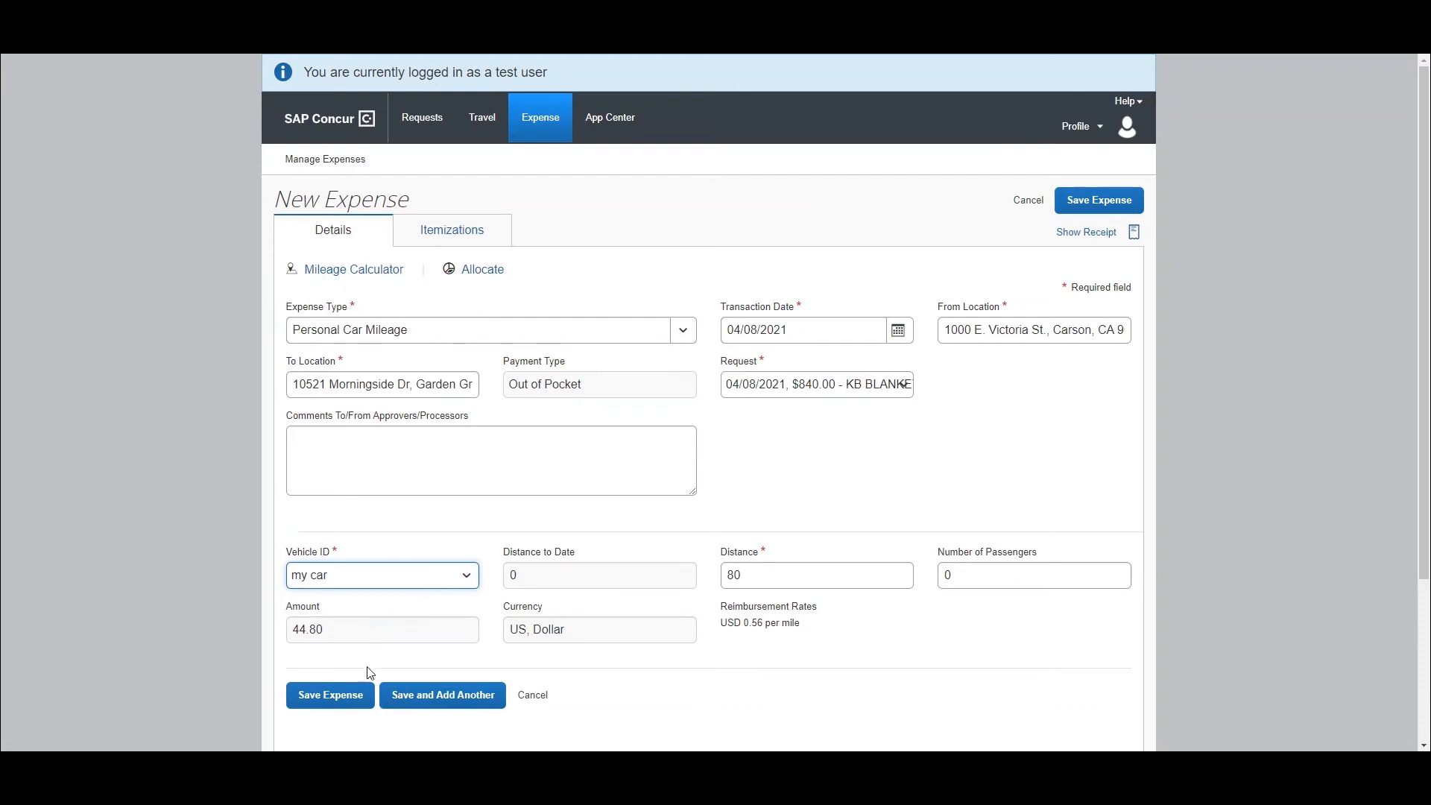
left_click(345, 695)
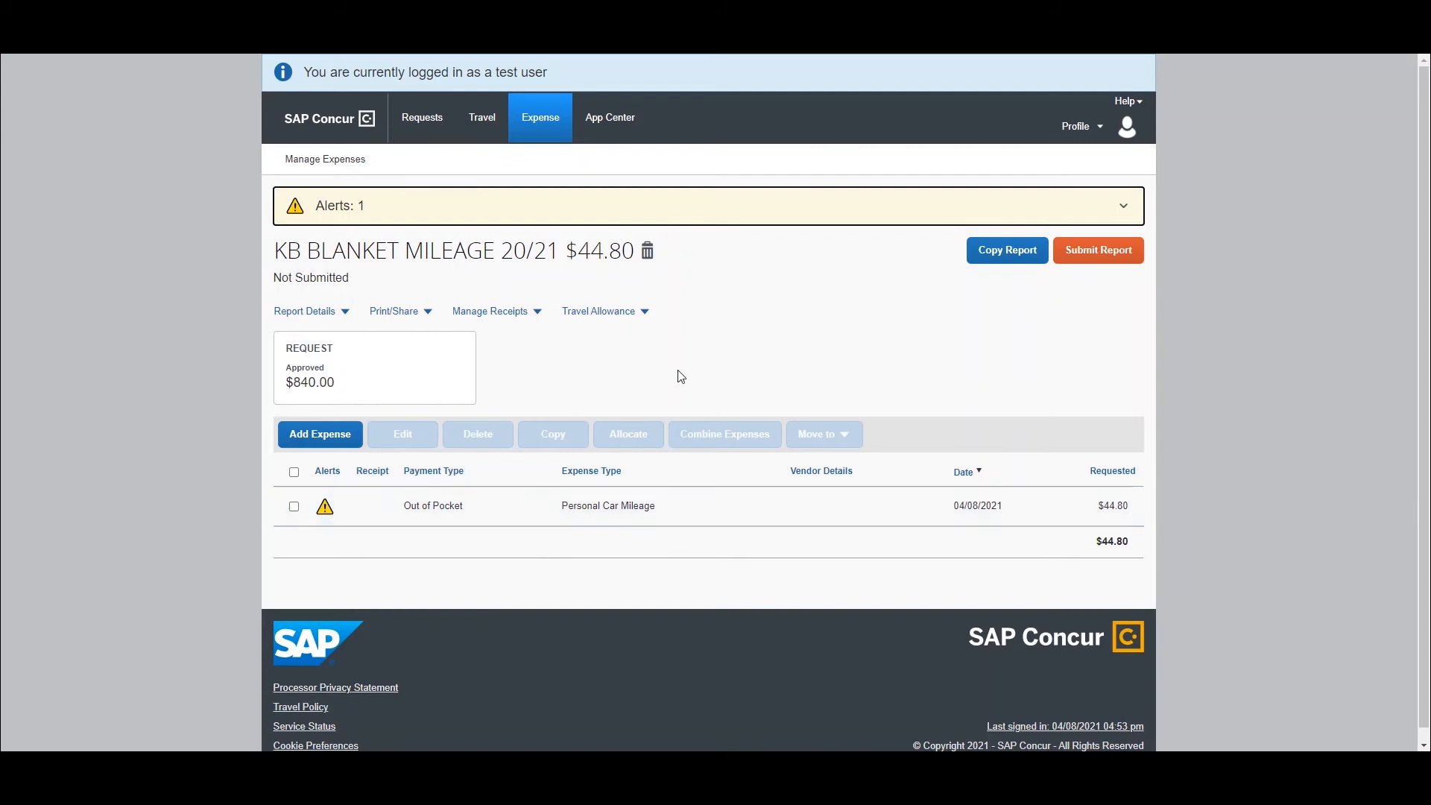
- Expand the report's alert, open its Risk Management link, and review the privately owned vehicle rules before returning to the report
left_click(1124, 210)
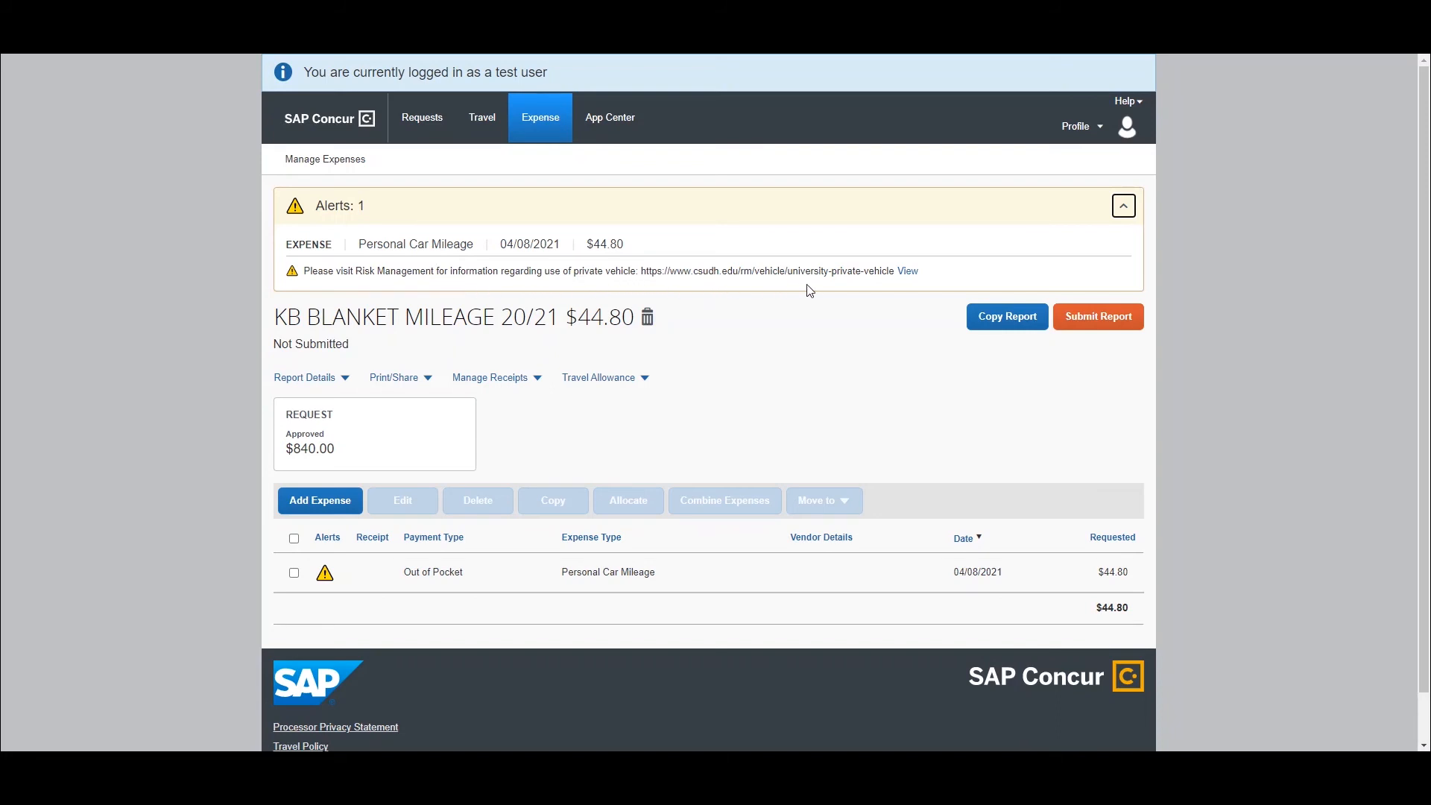
left_click_drag(894, 271, 636, 270)
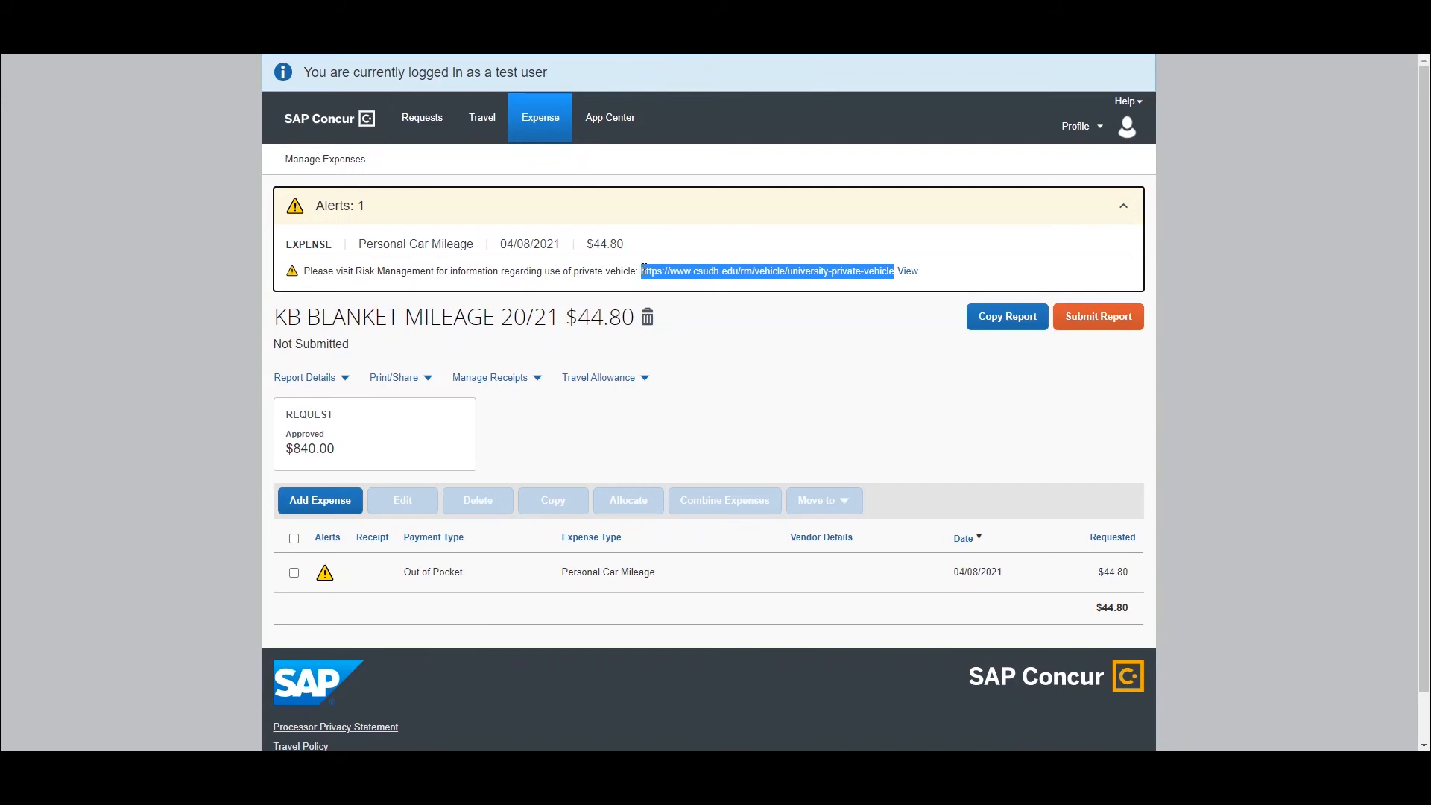
right_click(642, 271)
left_click(709, 308)
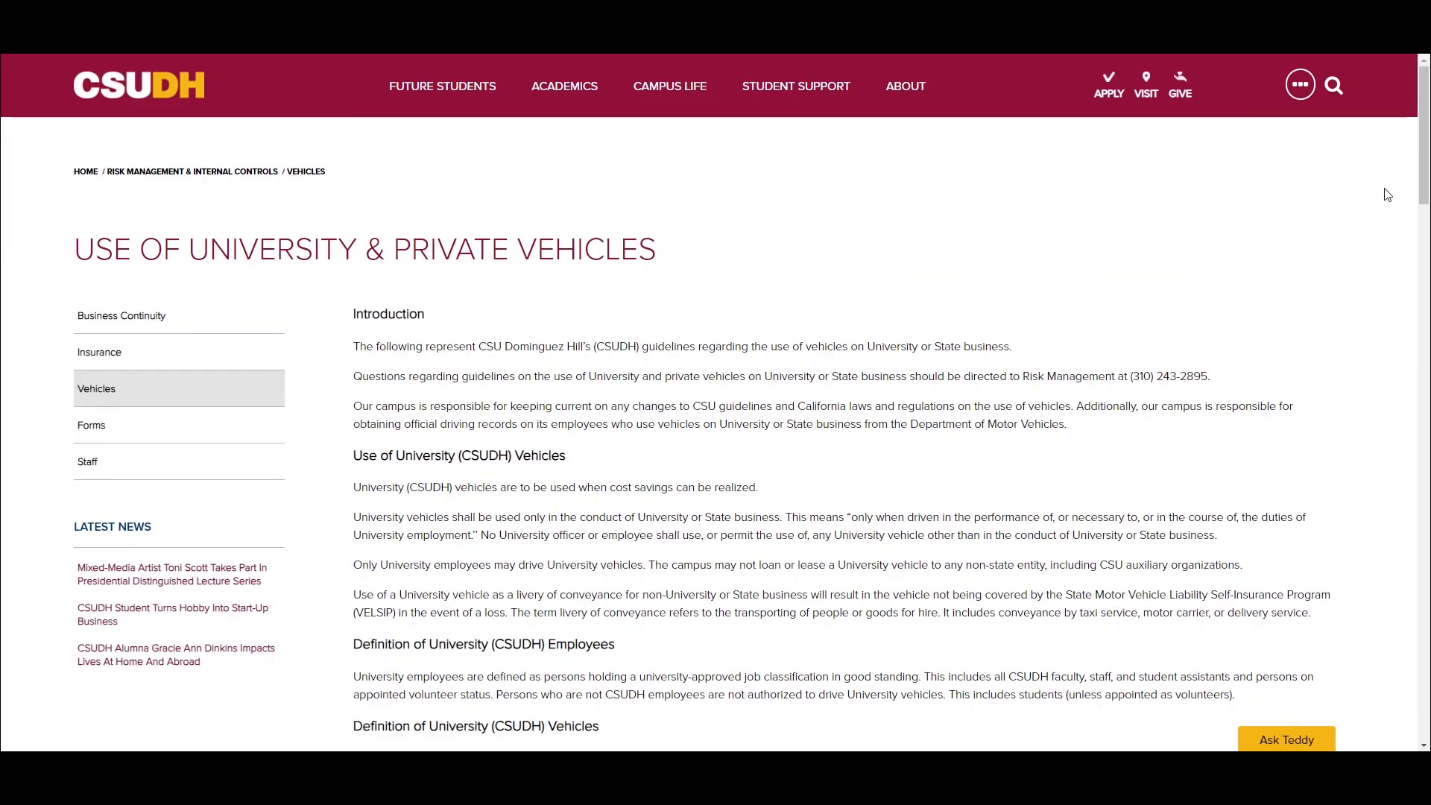
left_click_drag(1426, 121, 1422, 640)
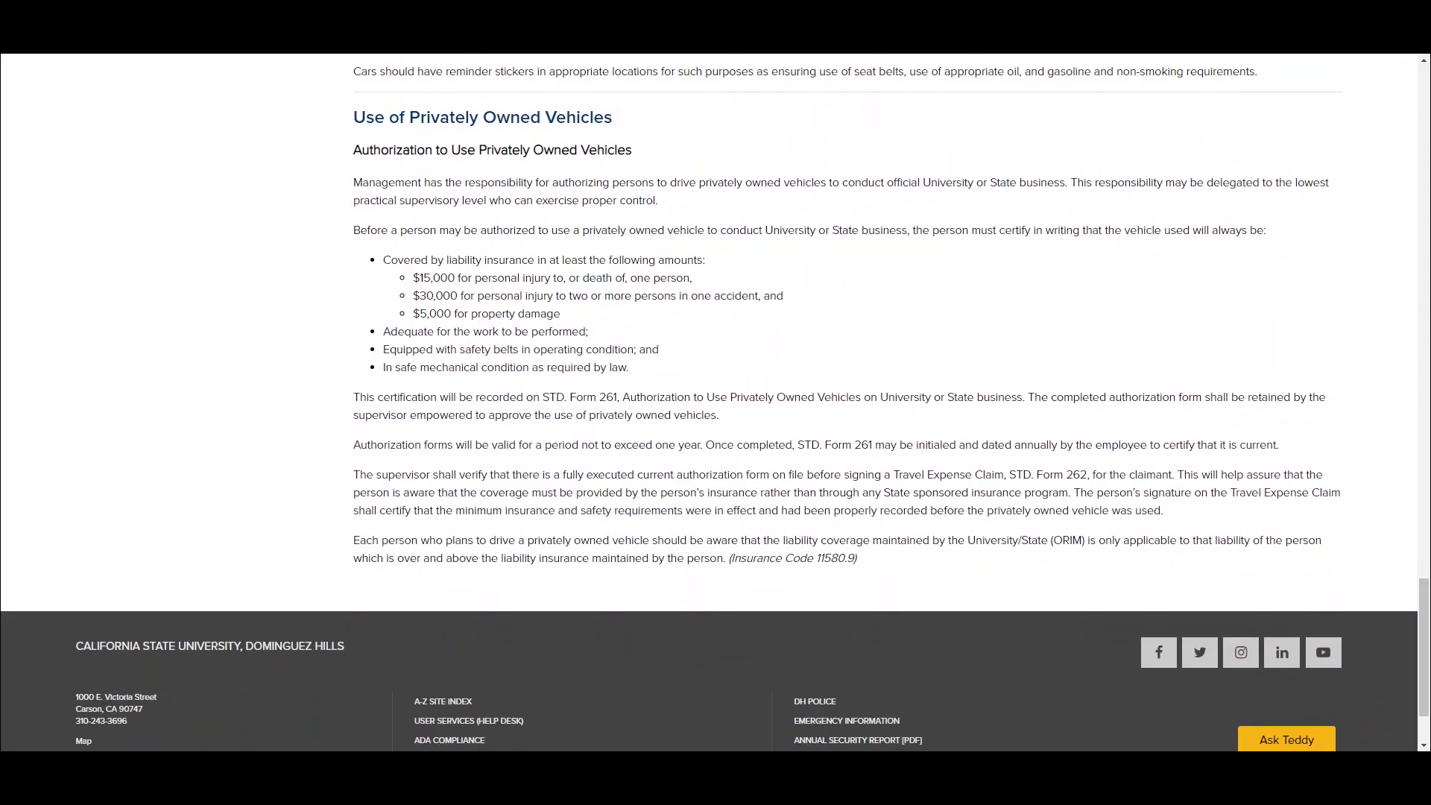
key("ctrl+shift+Tab")
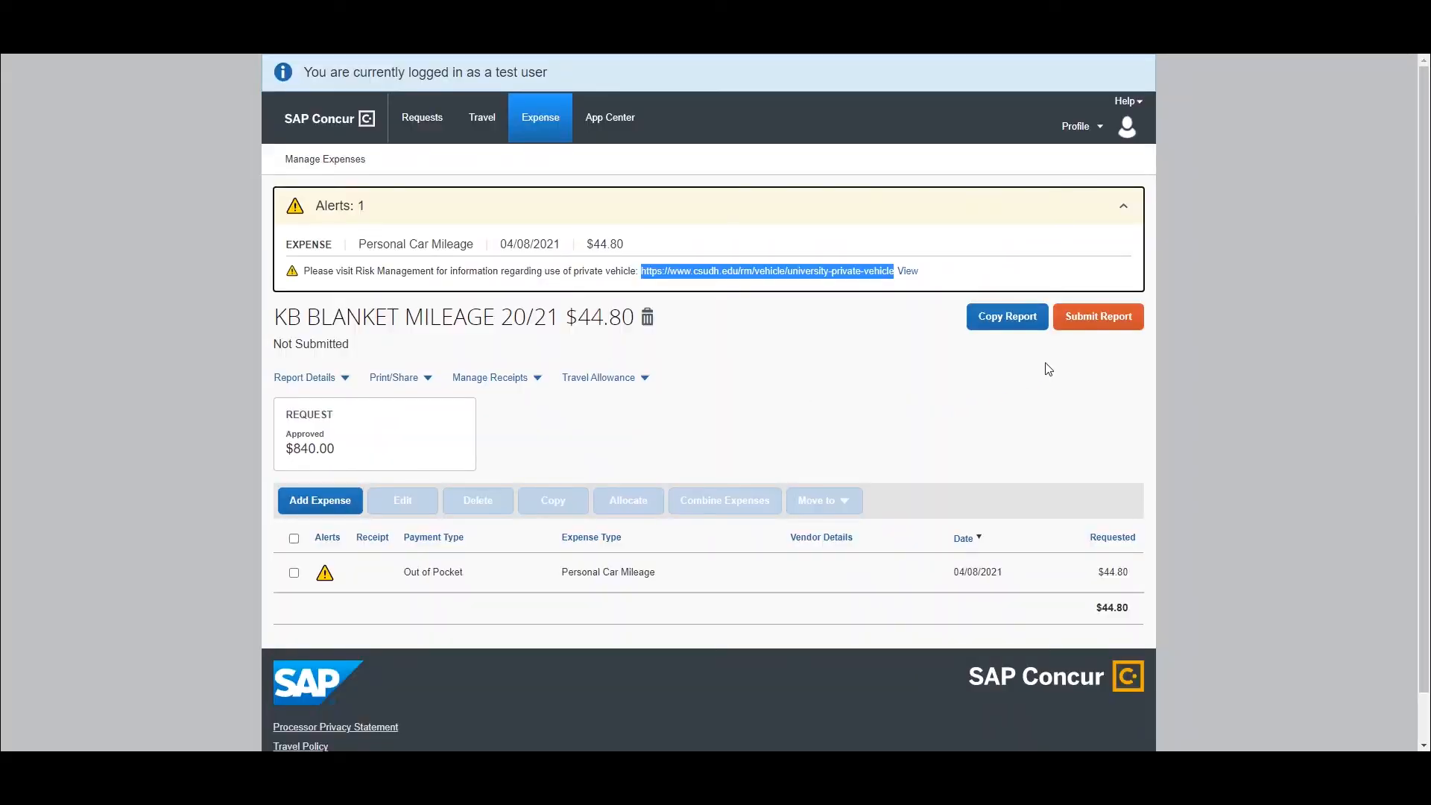
- Submit the KB BLANKET MILEAGE 20/21 expense report, accepting the user electronic agreement, and close the report status
left_click(1110, 326)
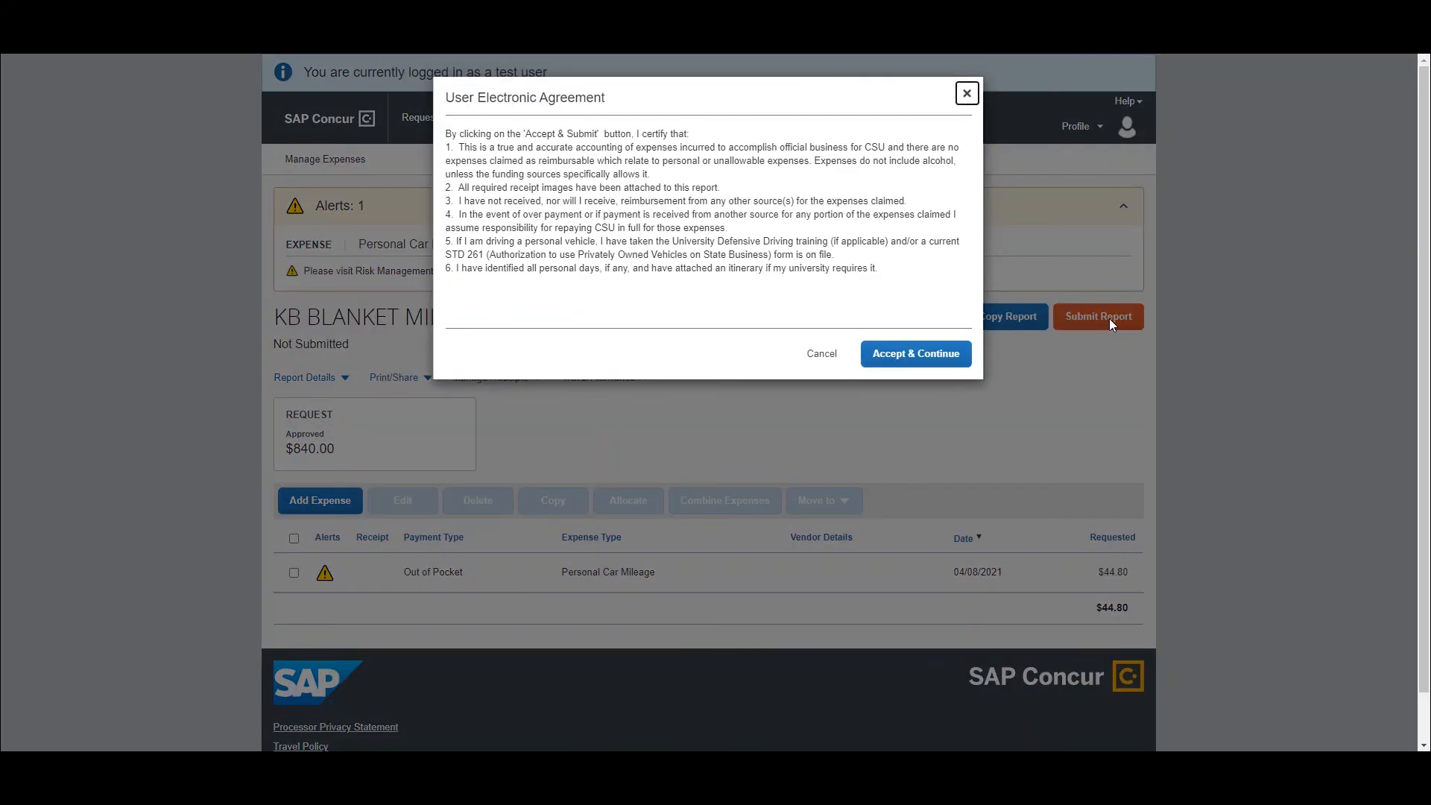
left_click(919, 359)
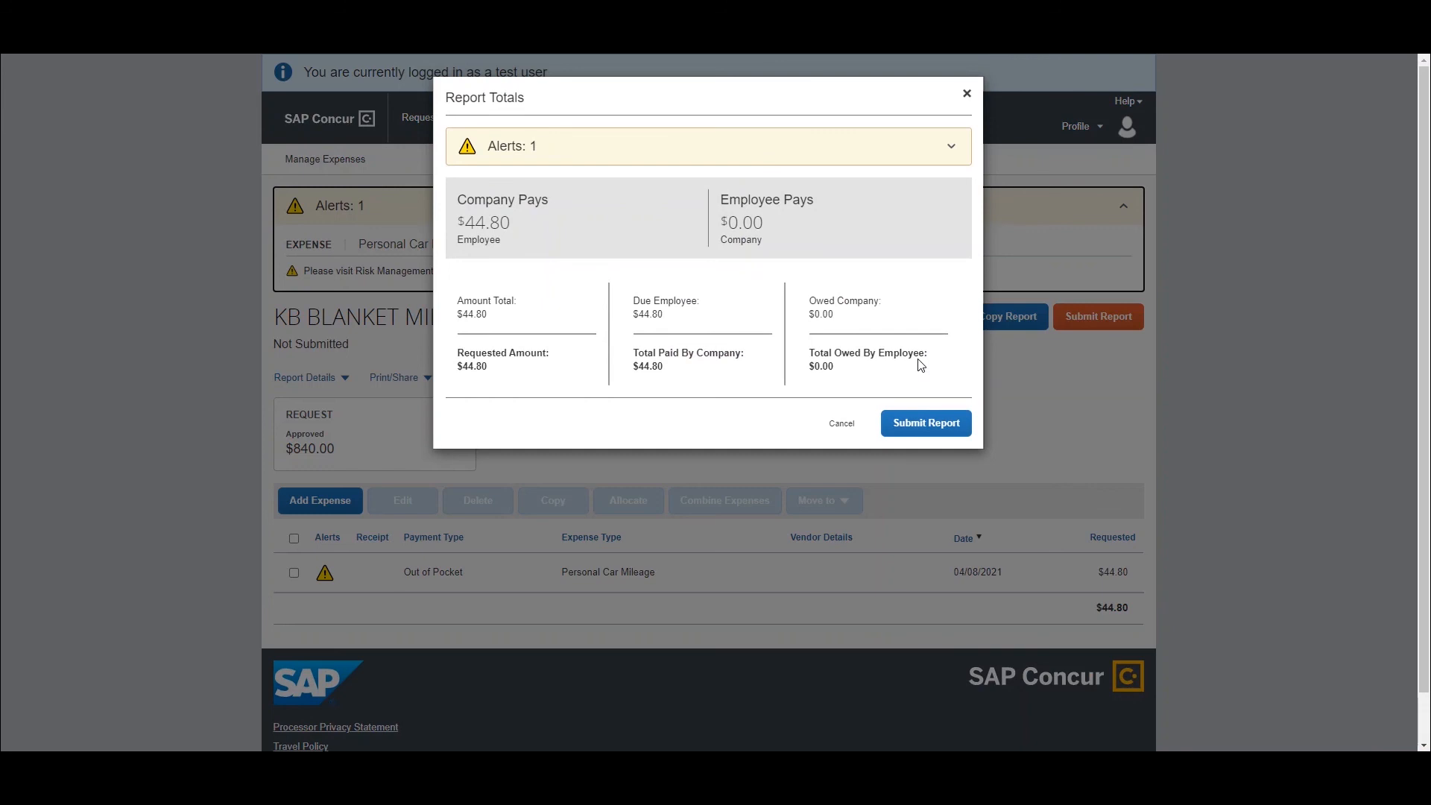
left_click(922, 425)
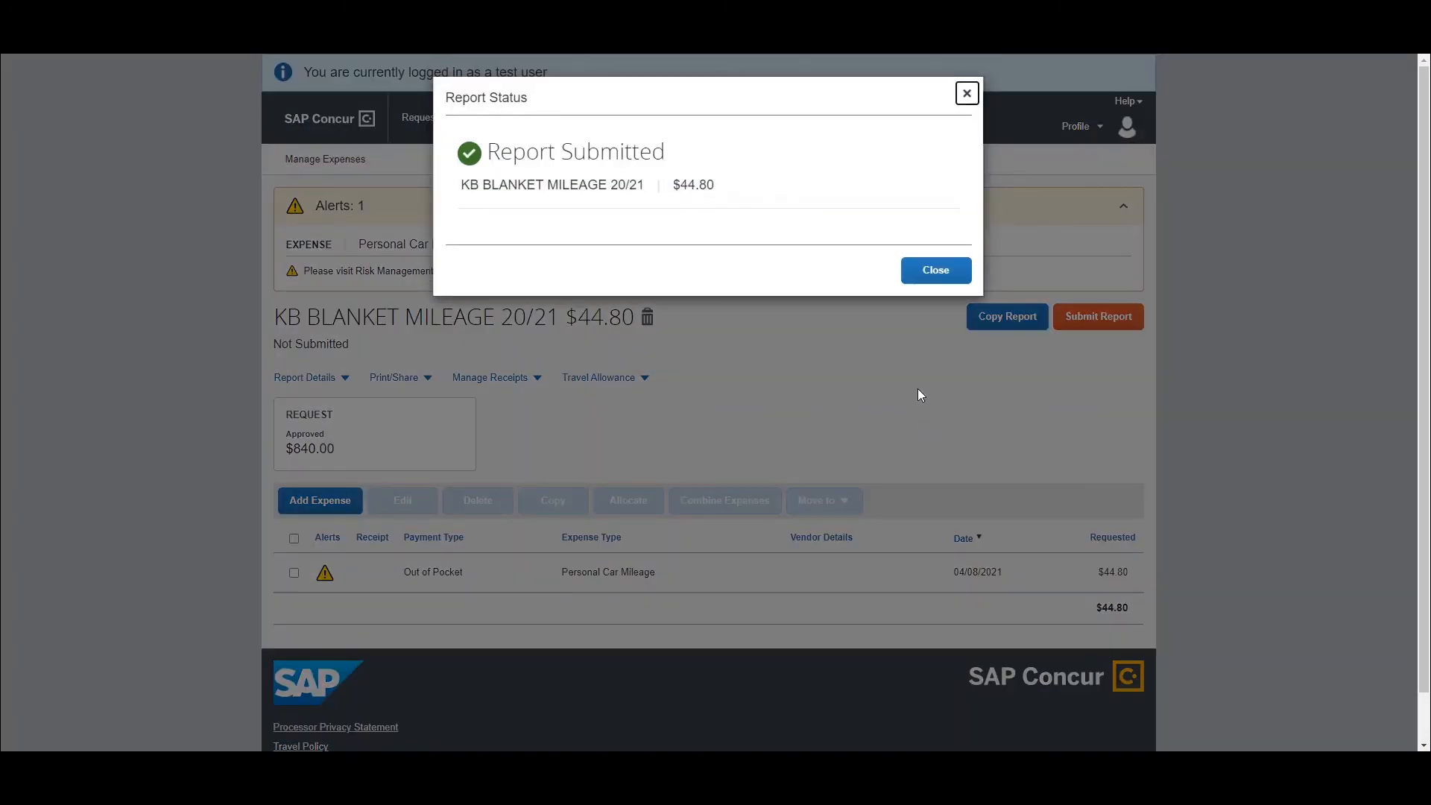
left_click(933, 272)
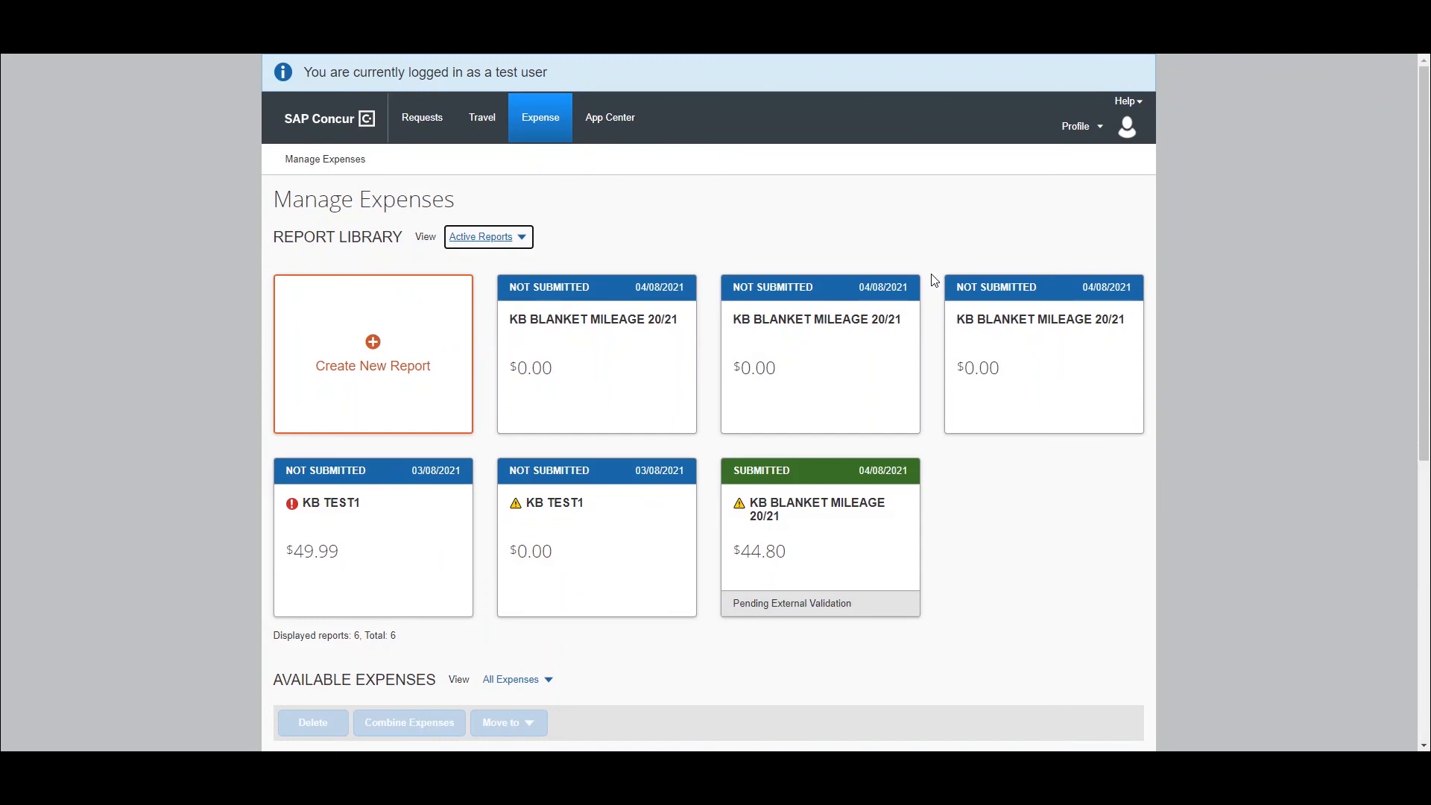